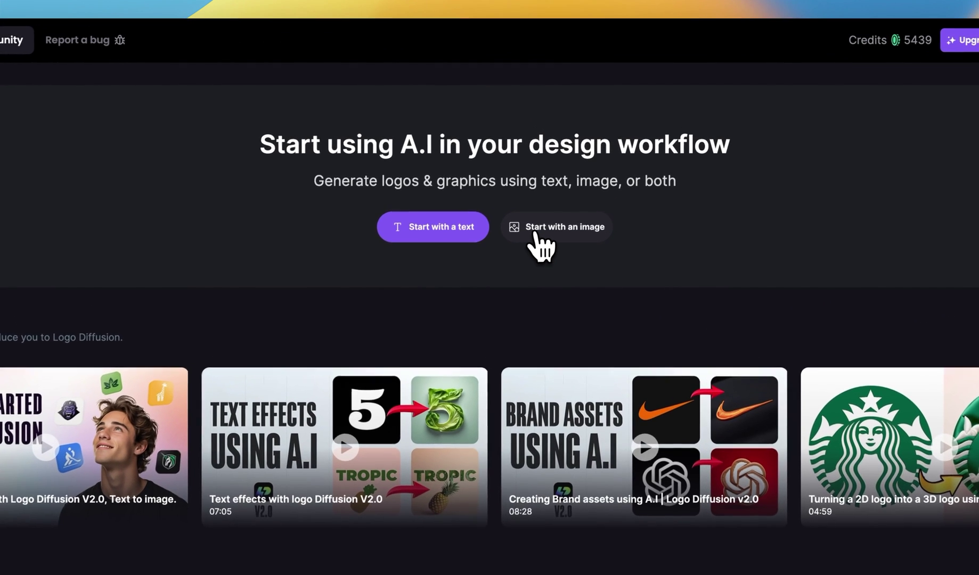
Start a logo from an image and open the blank sketch editor
click(592, 156)
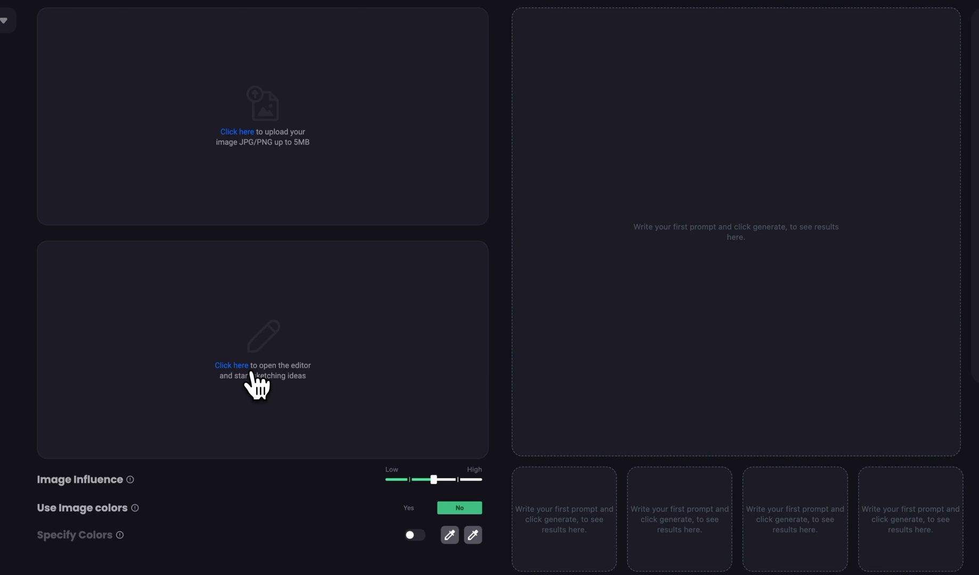
click(247, 367)
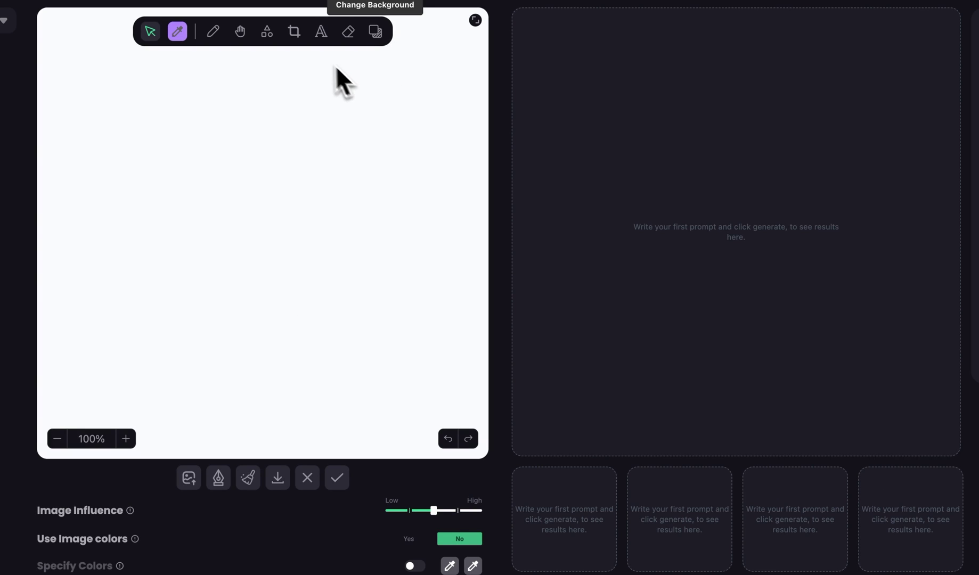
Change the sketch canvas background to black
click(375, 33)
click(322, 154)
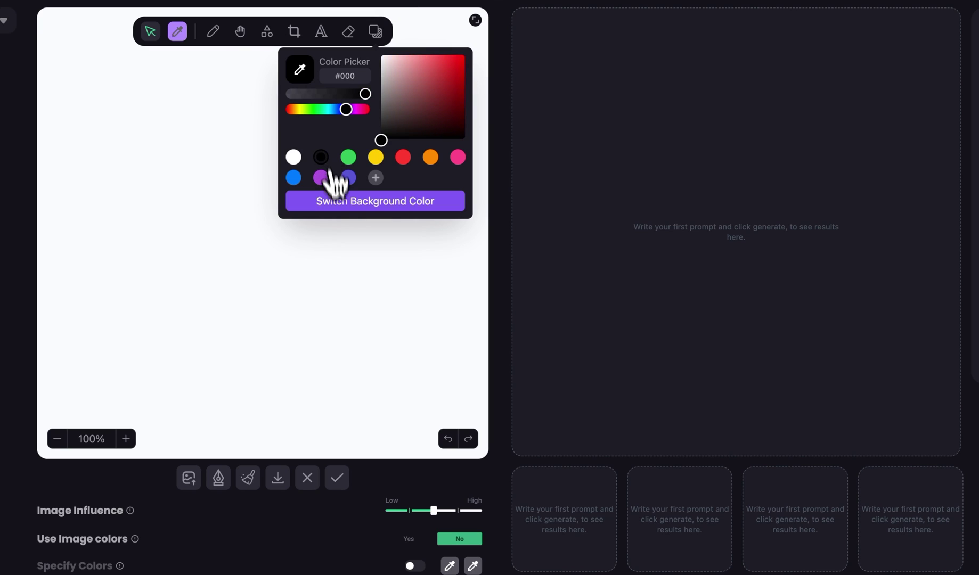
click(341, 205)
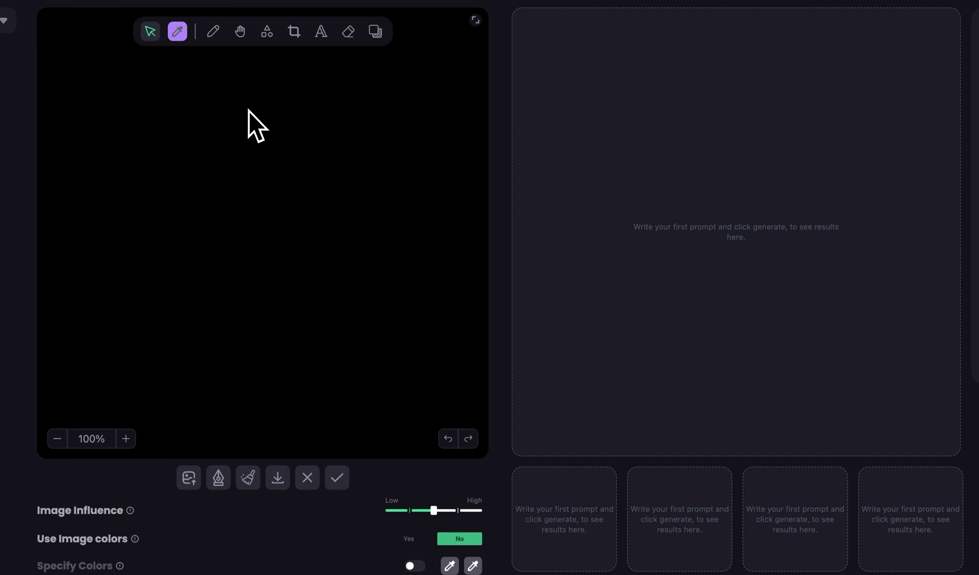
Set the drawing colour to muted tan gold #c0a875 and choose the Pen tool
click(177, 31)
click(178, 156)
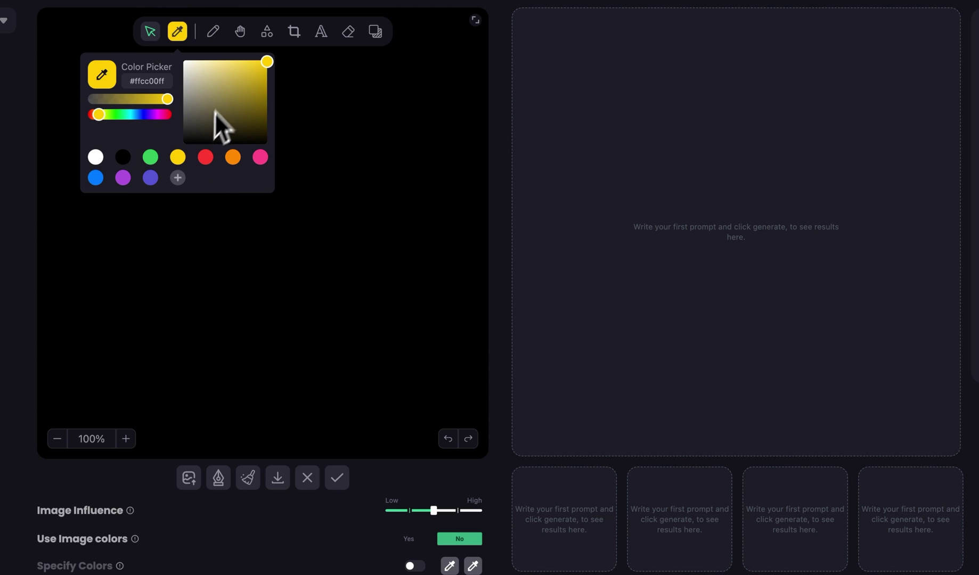
click(207, 80)
drag(207, 81, 214, 84)
click(97, 115)
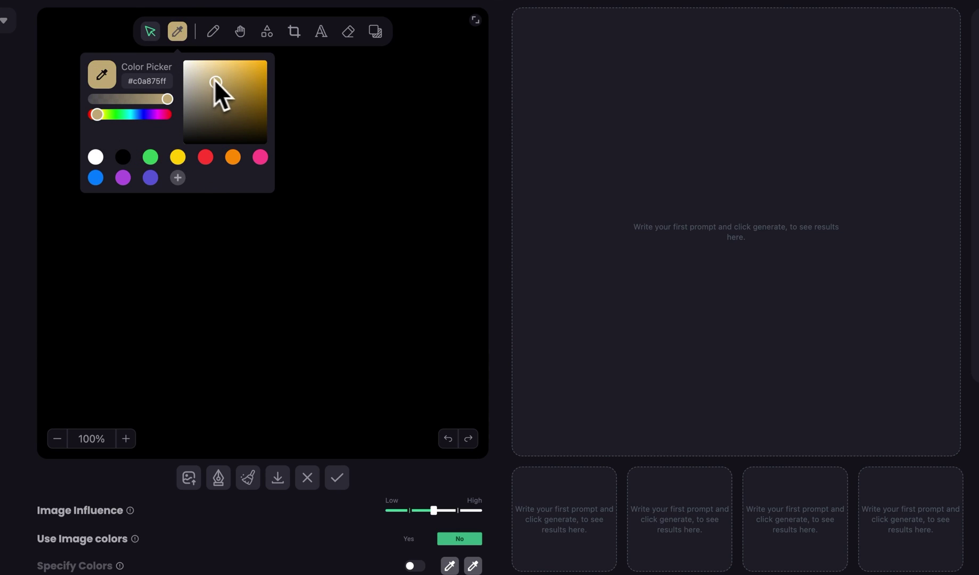
click(295, 96)
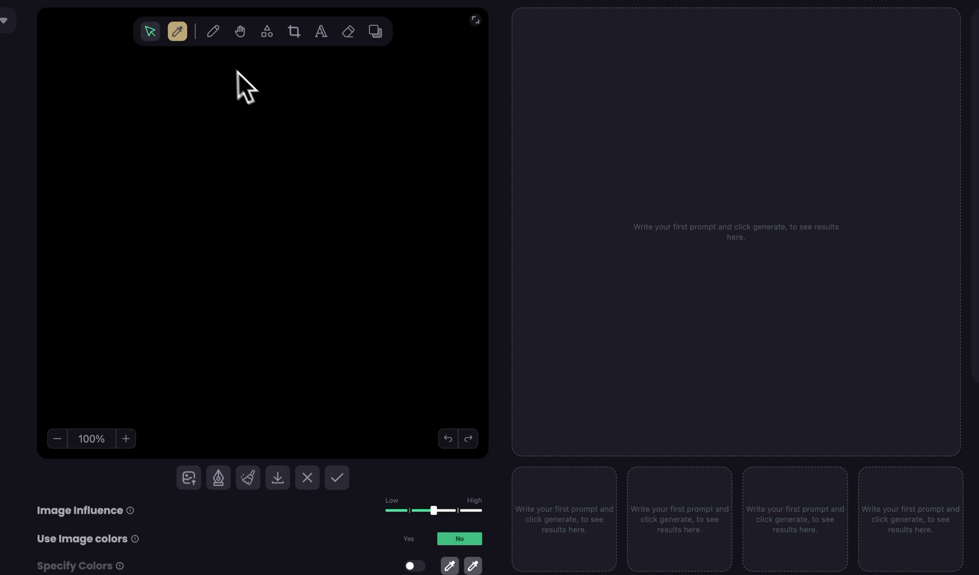
click(213, 33)
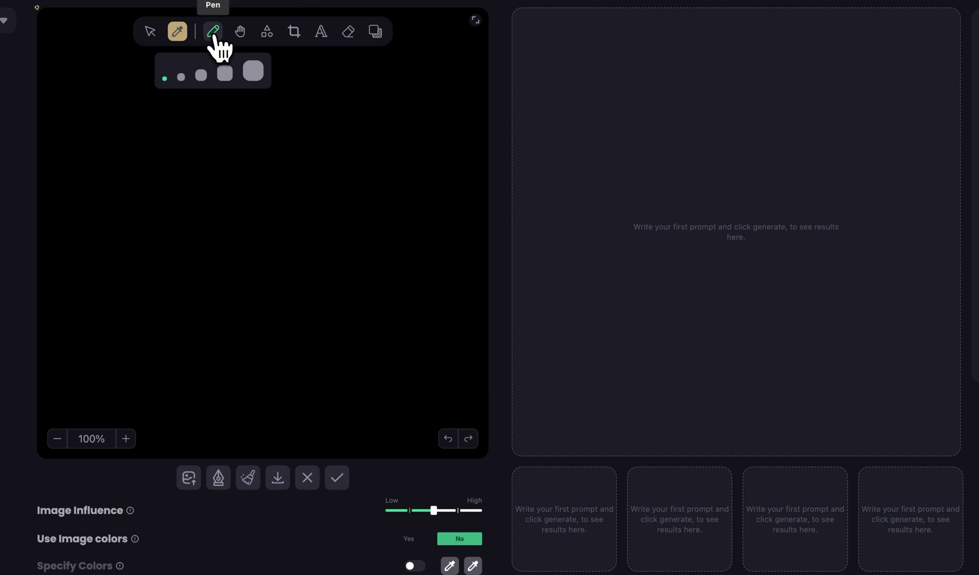
Paint a thick tan deer's back, body, legs and antlers with the largest brush
click(251, 77)
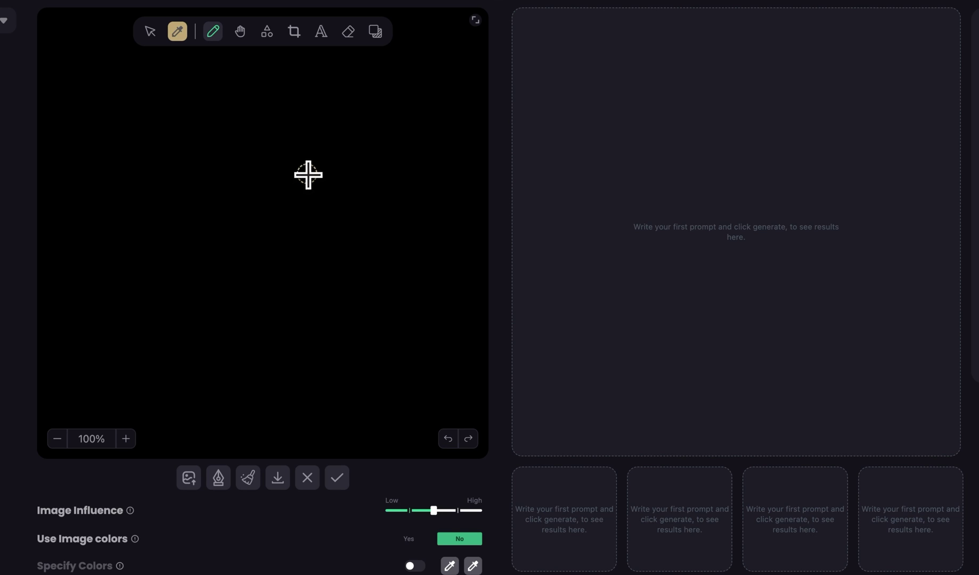
mouse_move(308, 175)
mouse_down()
mouse_move(131, 286)
mouse_move(310, 167)
mouse_move(352, 109)
mouse_up()
mouse_move(167, 271)
mouse_down()
mouse_move(228, 248)
mouse_move(345, 163)
mouse_move(245, 237)
mouse_move(176, 237)
mouse_move(319, 190)
mouse_move(352, 120)
mouse_move(402, 109)
mouse_move(357, 149)
mouse_move(349, 125)
mouse_move(335, 236)
mouse_move(159, 275)
mouse_move(127, 343)
mouse_move(158, 286)
mouse_move(192, 288)
mouse_move(180, 275)
mouse_move(221, 327)
mouse_up()
drag(322, 246, 314, 327)
drag(353, 202, 396, 290)
mouse_move(387, 69)
mouse_down()
mouse_move(337, 95)
mouse_move(318, 81)
mouse_up()
drag(365, 87, 366, 70)
drag(340, 91, 341, 78)
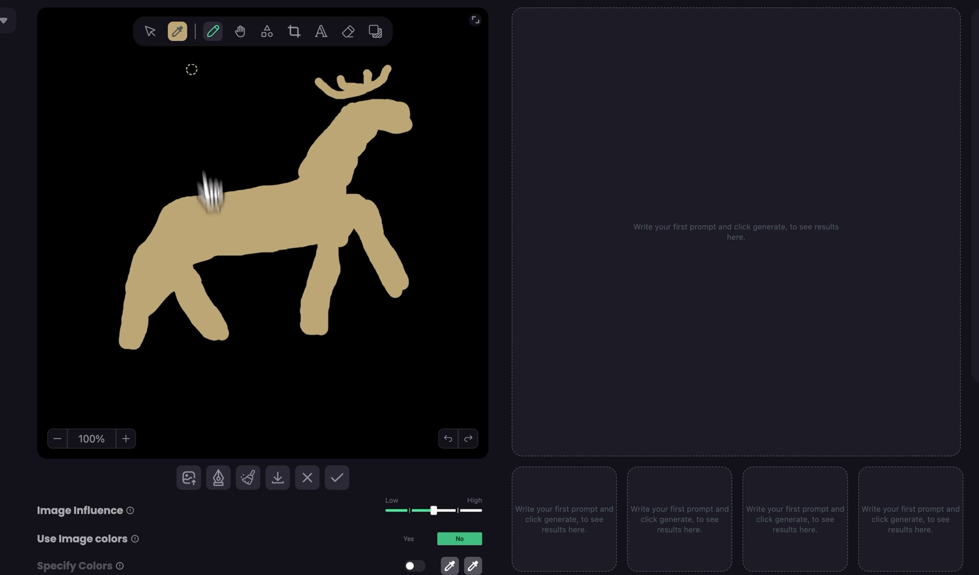
Select the antler strokes with the Select tool, then deselect them
click(153, 36)
drag(402, 56, 311, 91)
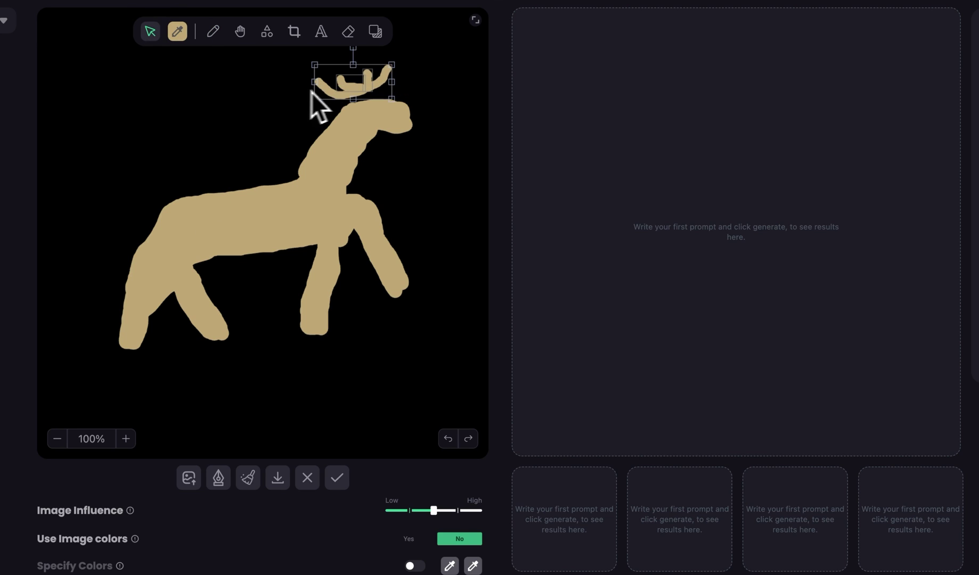
click(444, 86)
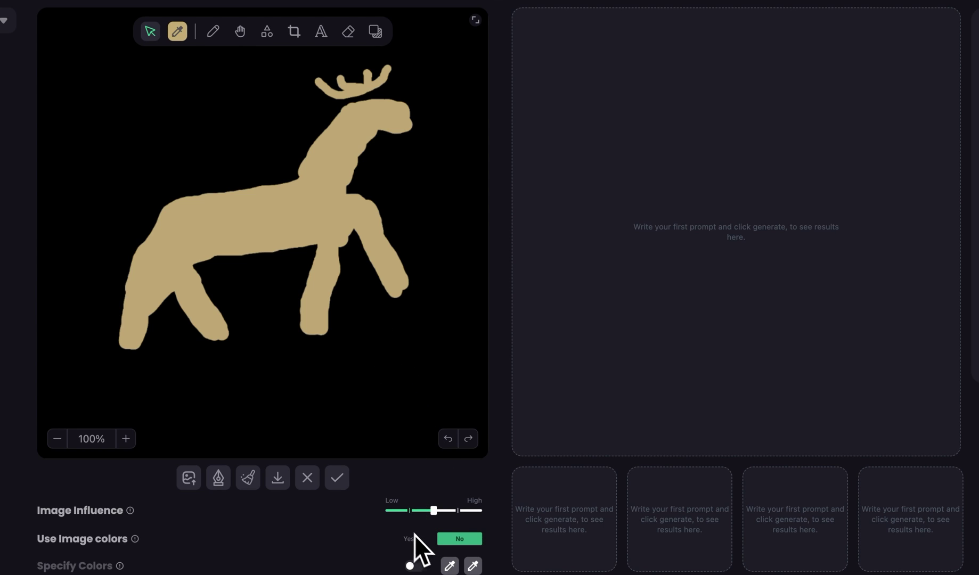
Lower Image Influence slightly and set Use Image colors to Yes
drag(409, 511, 407, 511)
click(423, 538)
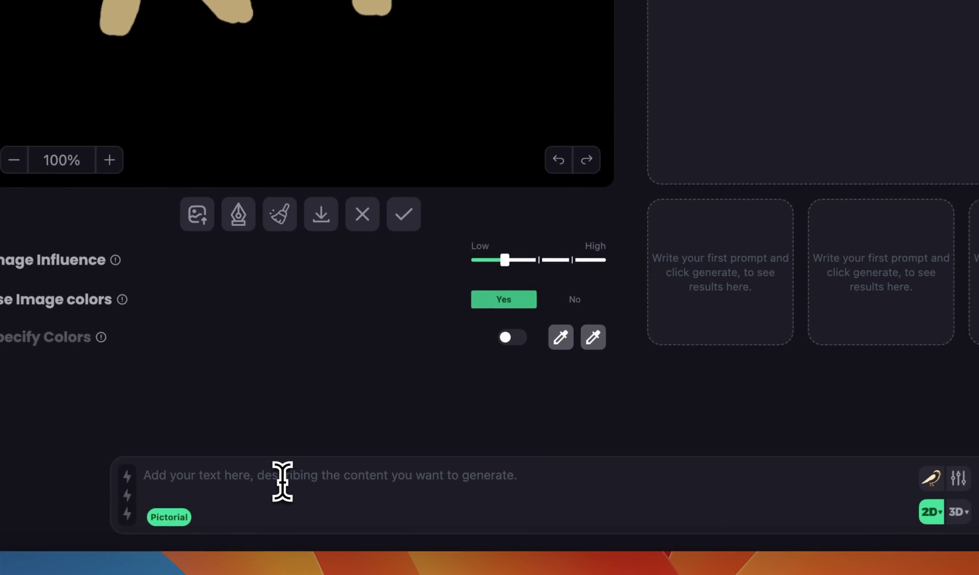
click(319, 544)
Prompt 'Deer standing on 2 legs' with Pictorial Modern style and Full Body, then generate
text(Deer standing on 2 leg)
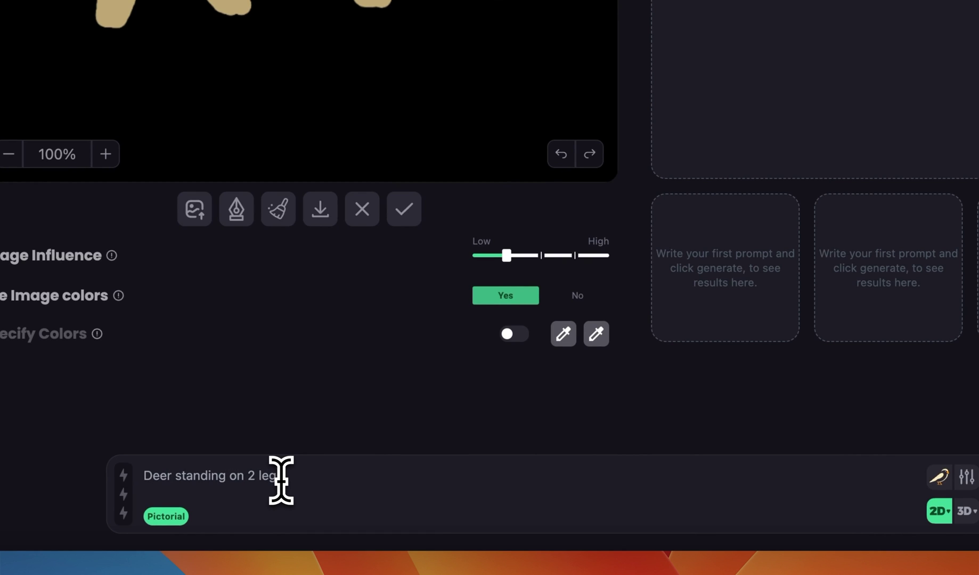
click(939, 477)
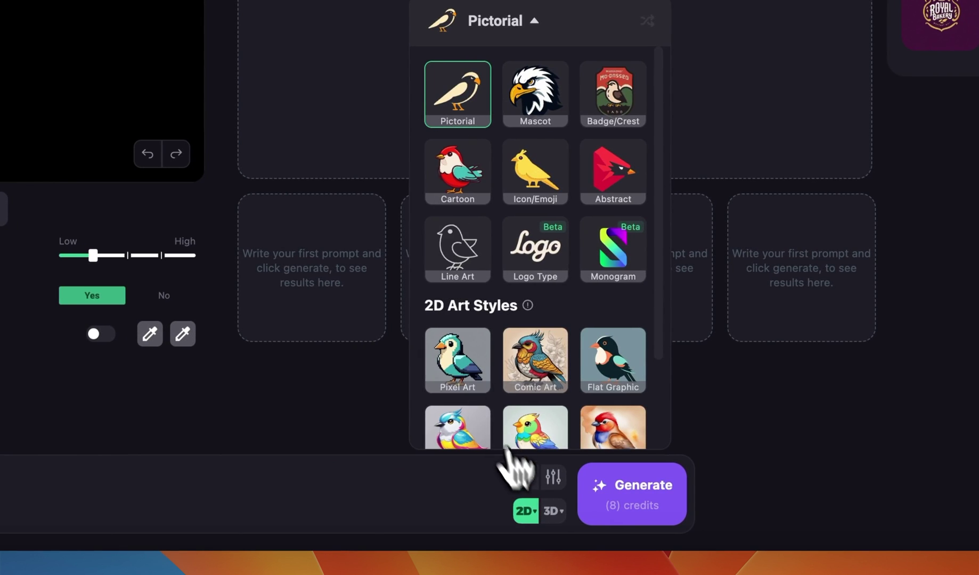
click(553, 477)
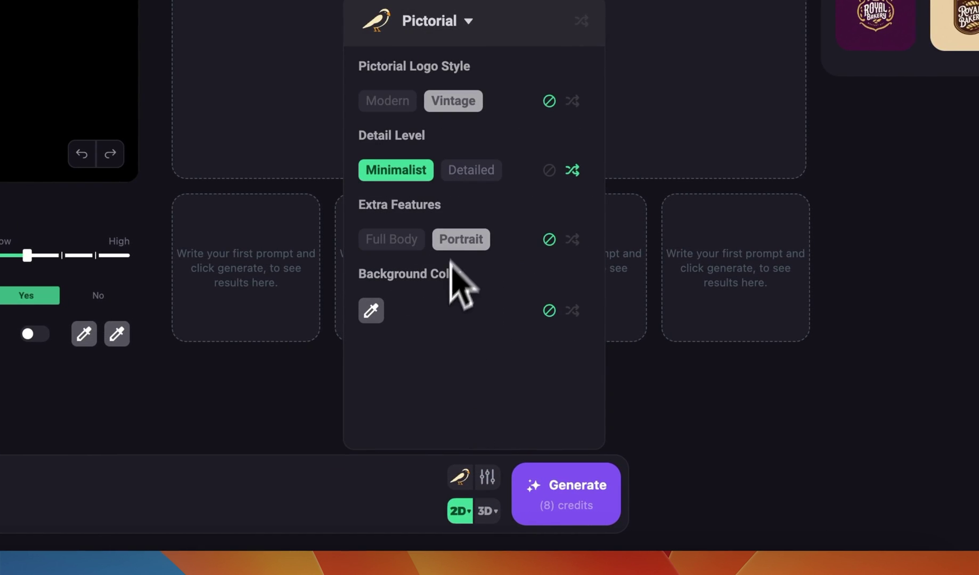
click(549, 100)
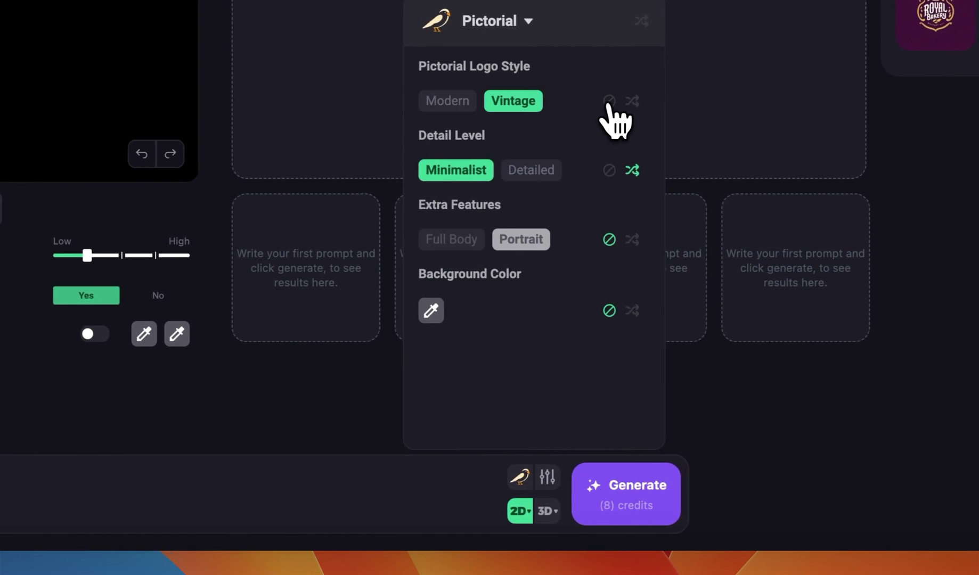
click(450, 101)
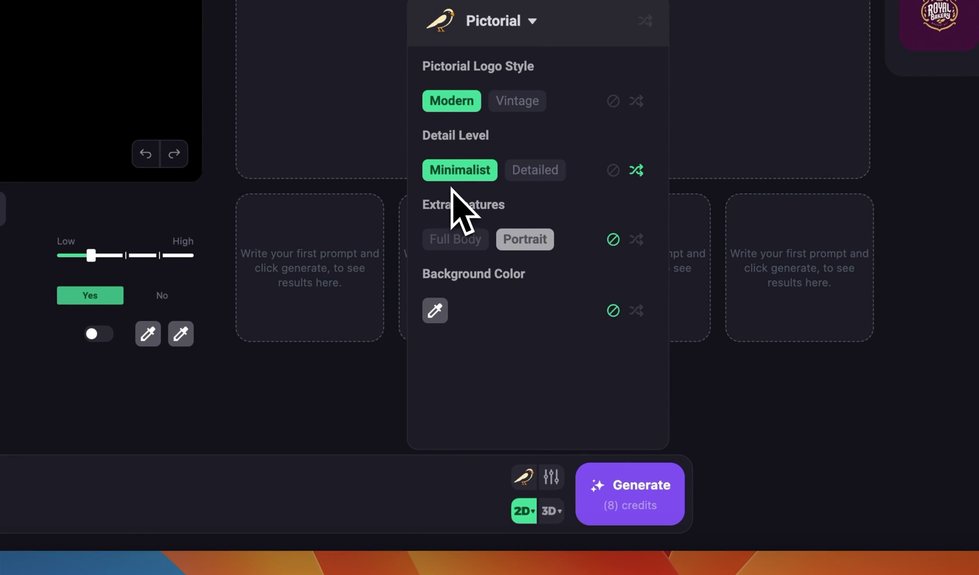
click(521, 246)
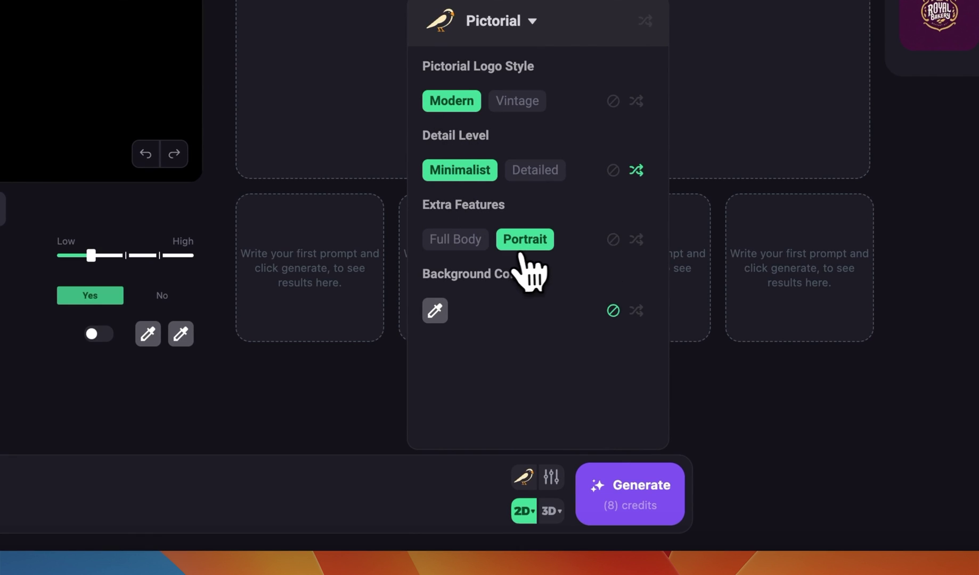
click(453, 243)
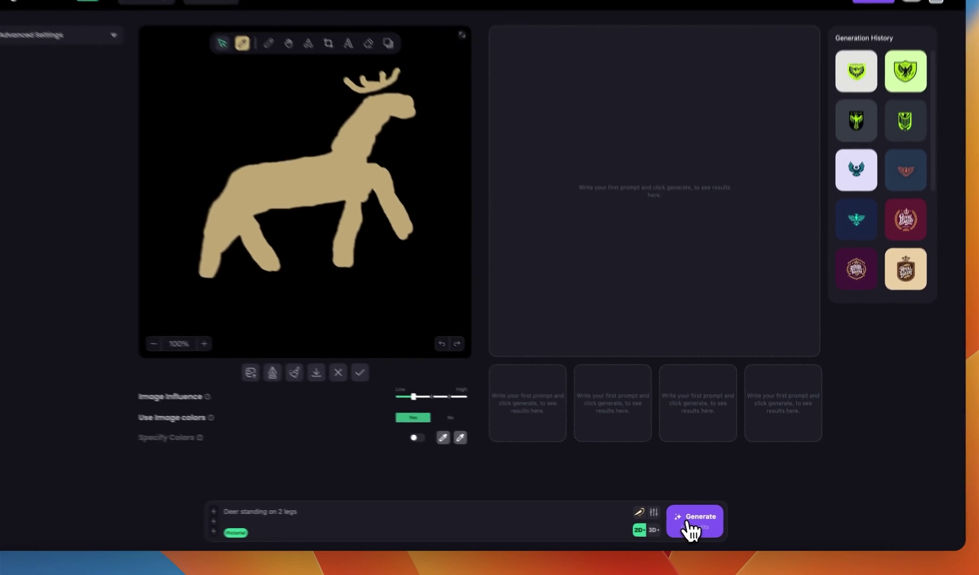
click(691, 527)
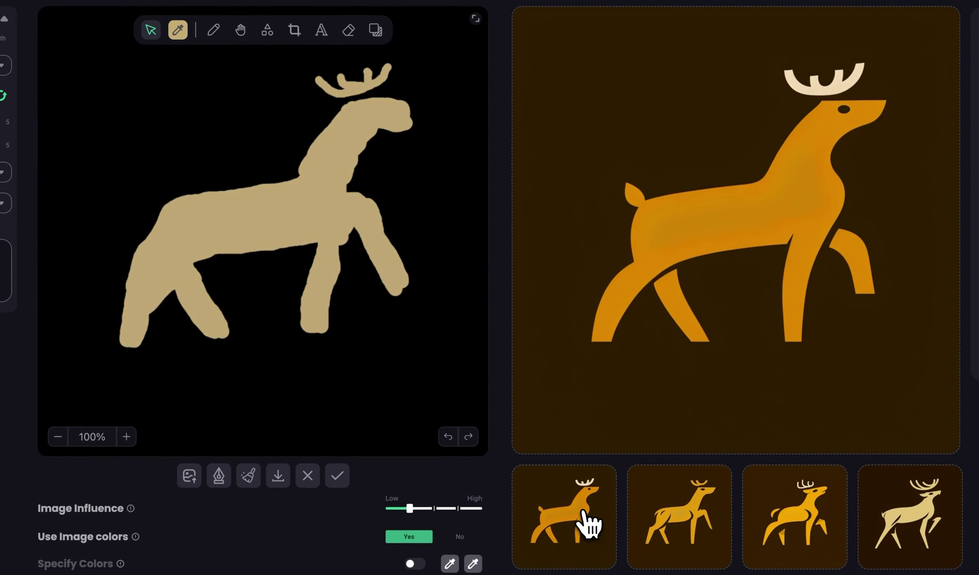
Preview the deer results, vectorize the chosen orange deer to SVG, and show recent downloads
click(698, 525)
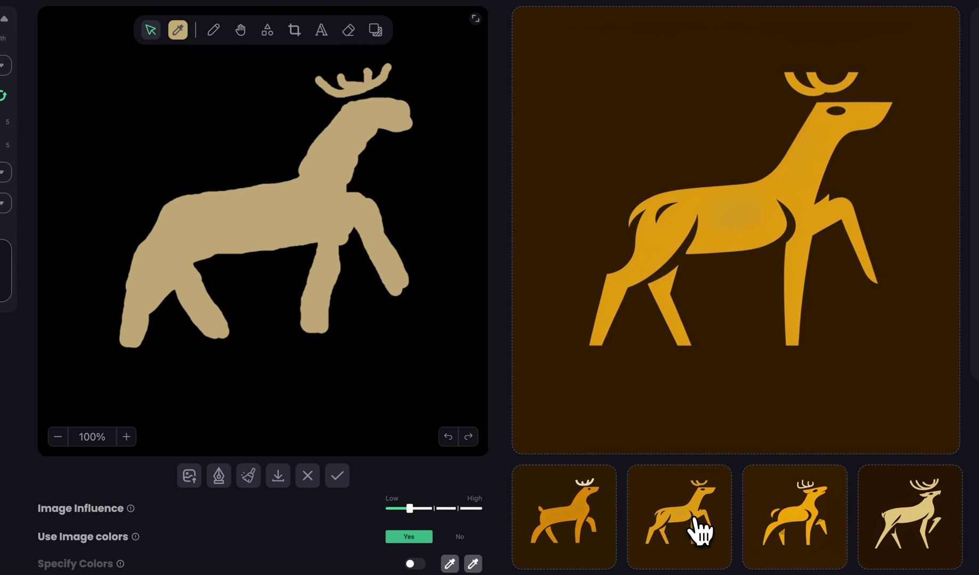
click(813, 518)
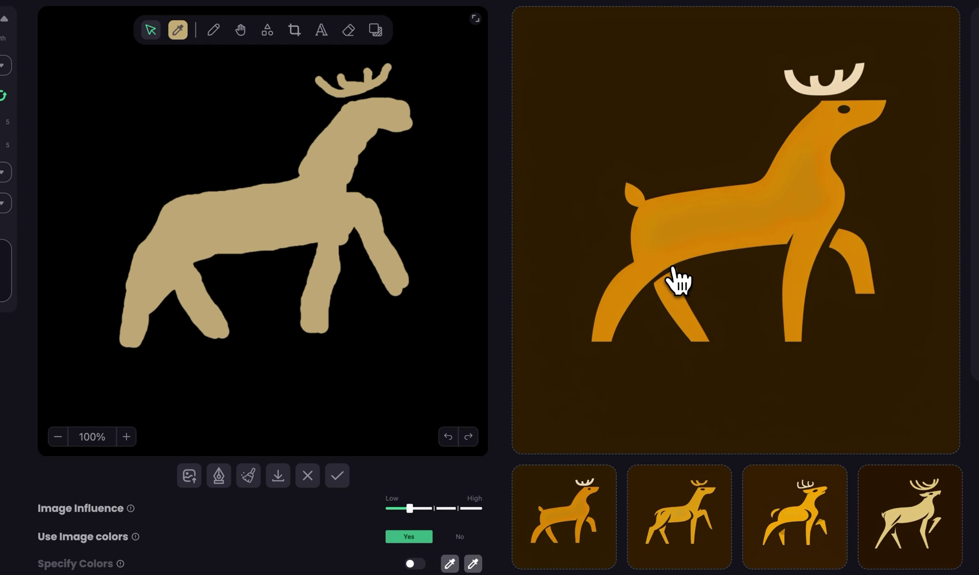
click(704, 213)
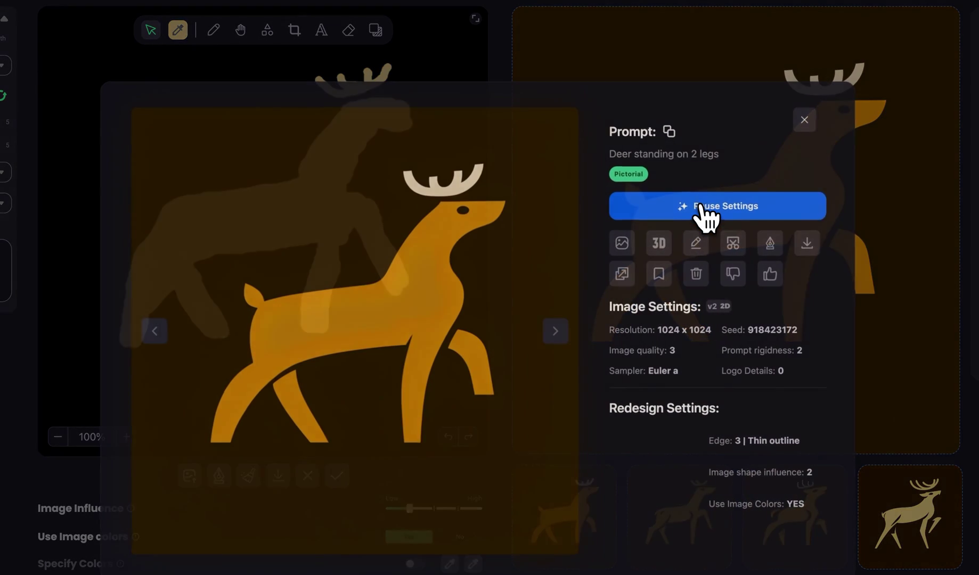
click(773, 243)
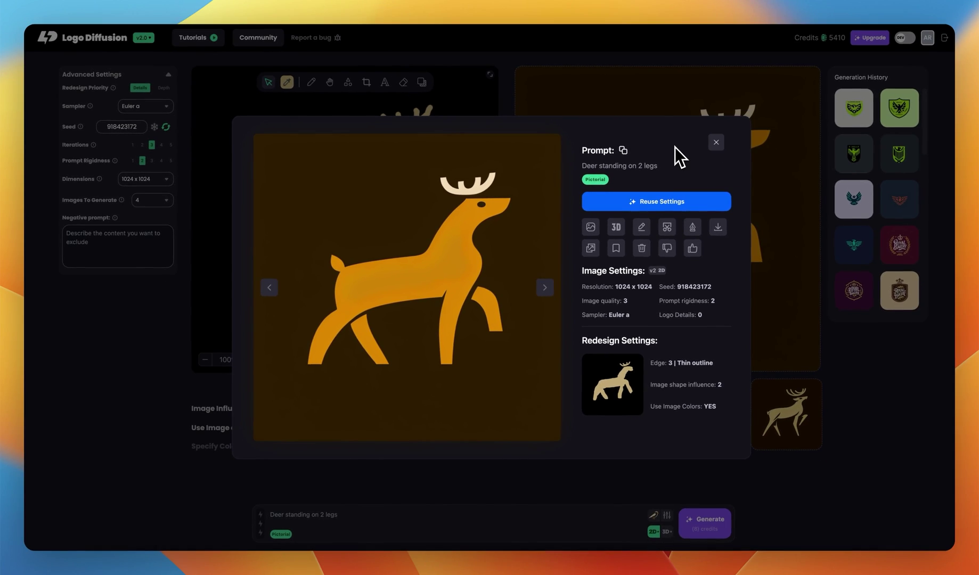
click(862, 9)
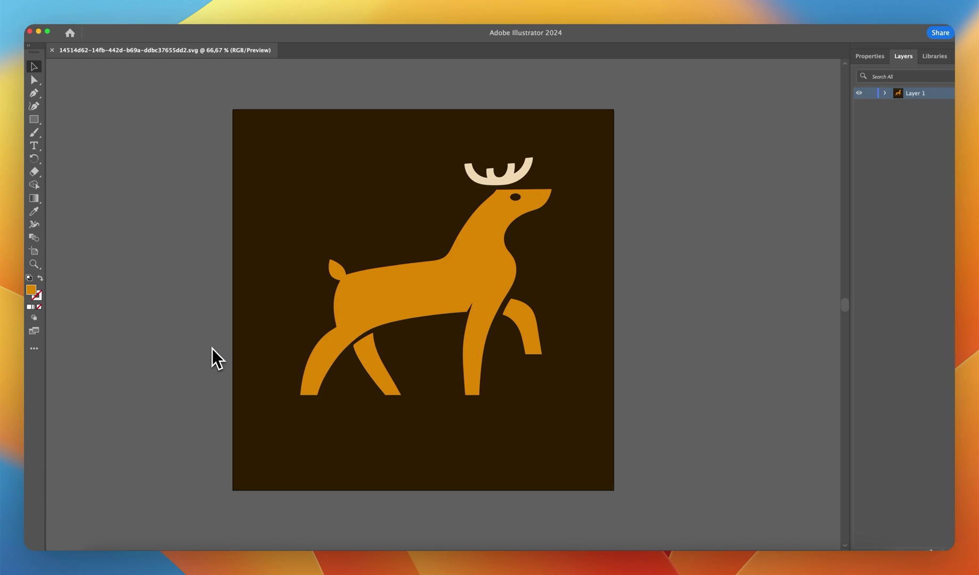
Inspect the deer body and hind leg anchor points with Direct Selection in Illustrator
key(a)
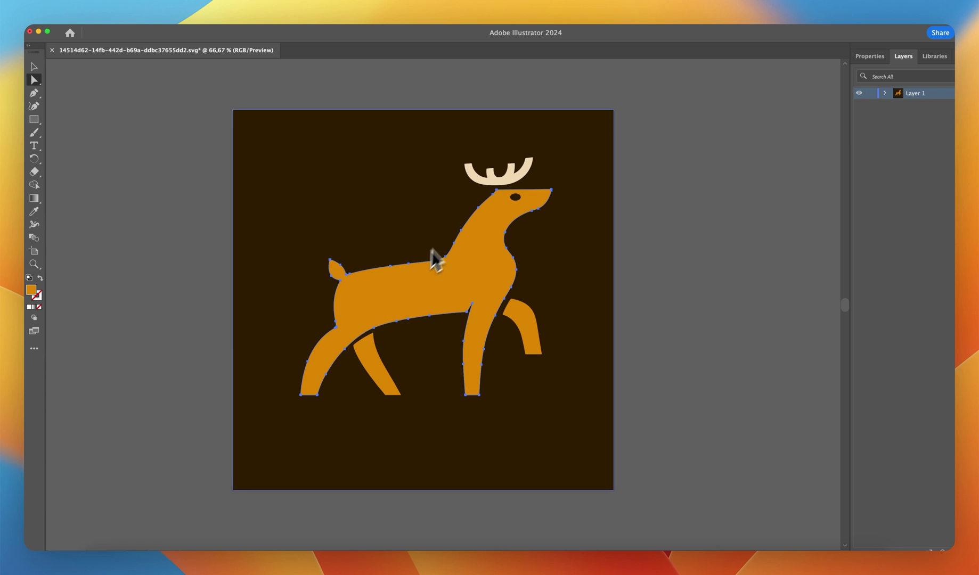
click(443, 273)
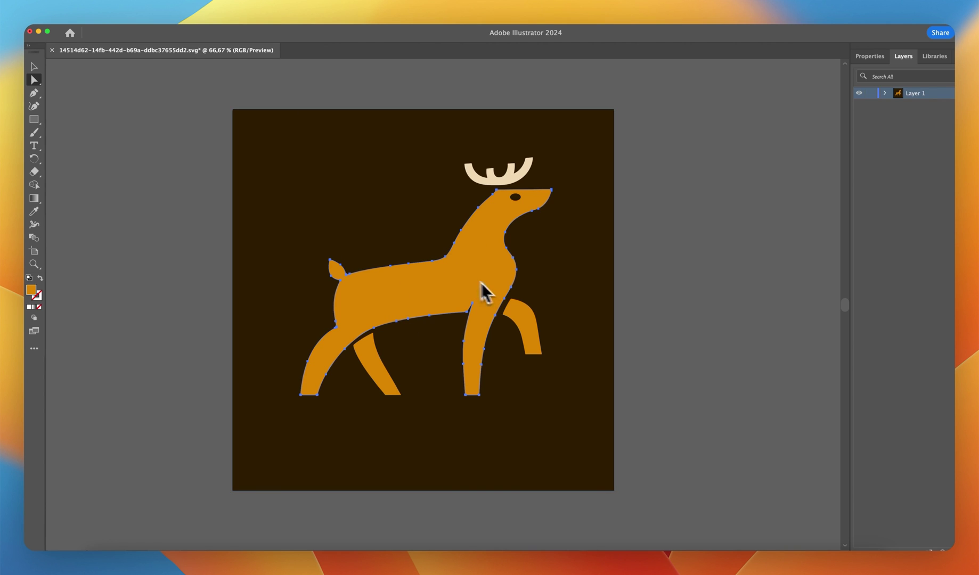
click(360, 351)
click(354, 345)
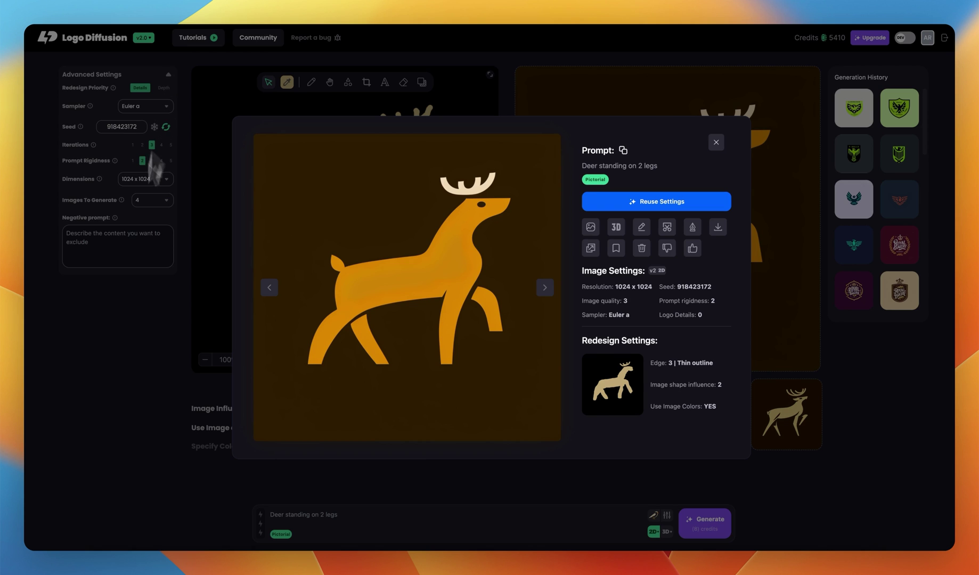
click(98, 309)
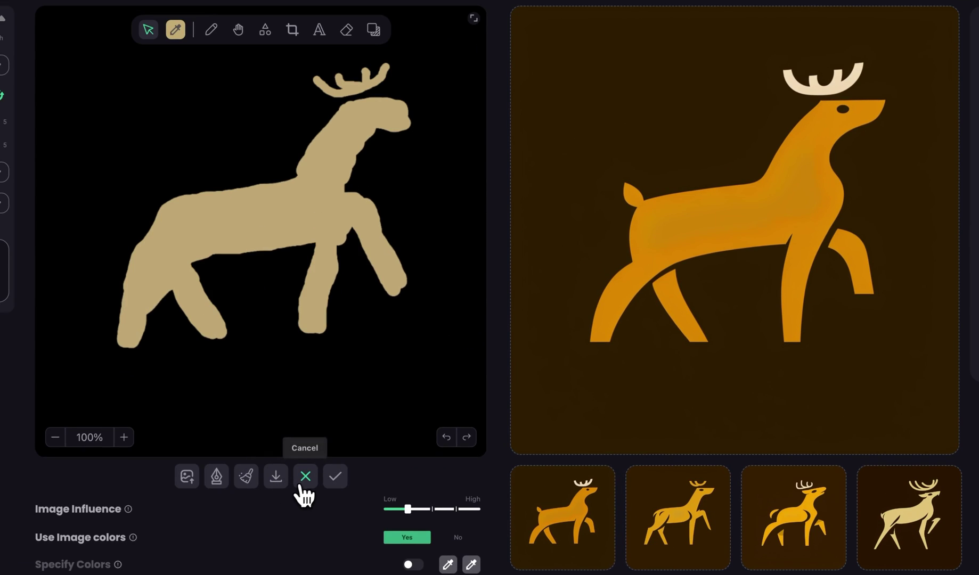
Replace the old sketch with the imported deer SVG, undoing an accidental move
click(375, 386)
click(230, 363)
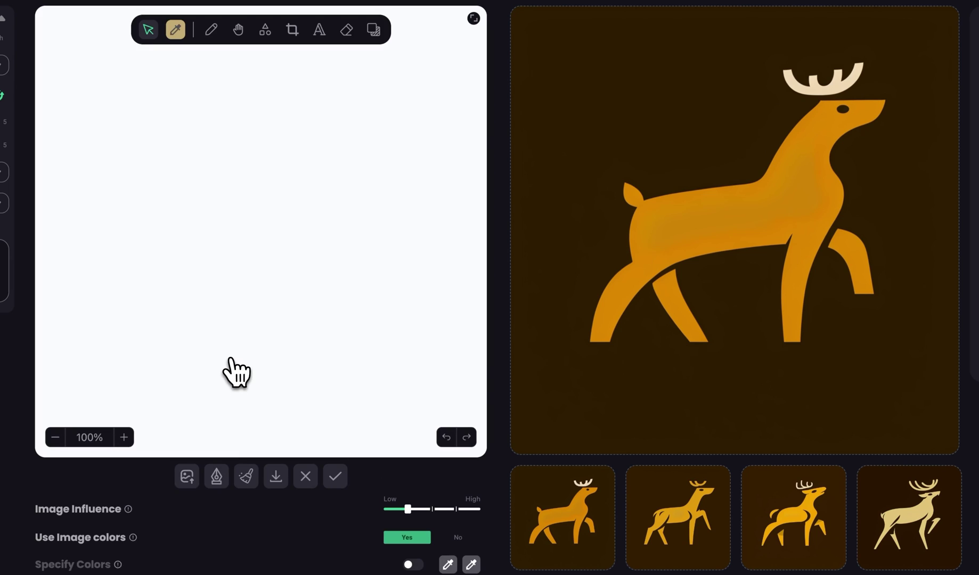
click(230, 471)
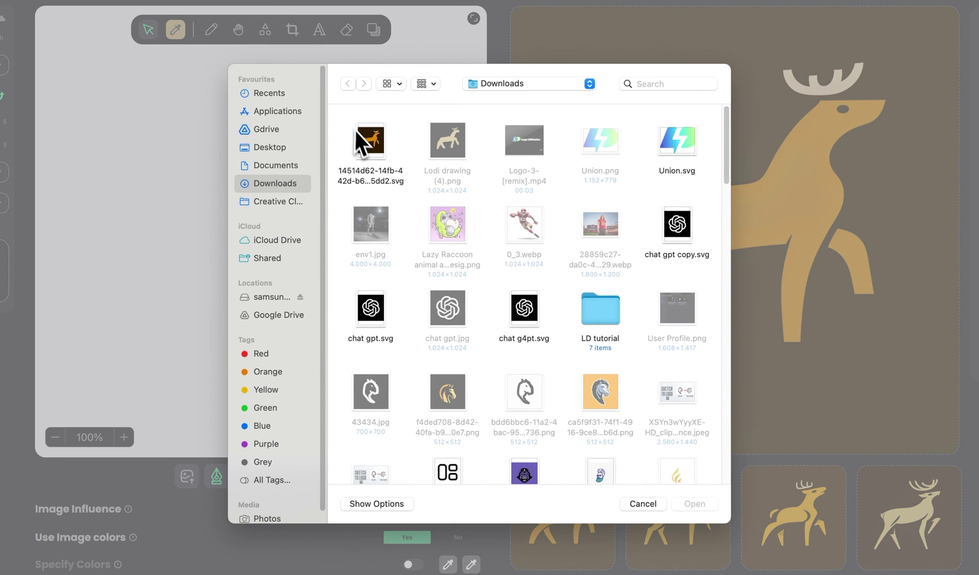
double_click(363, 145)
click(325, 193)
mouse_move(325, 193)
mouse_down()
mouse_move(290, 192)
mouse_move(314, 194)
mouse_up()
click(446, 437)
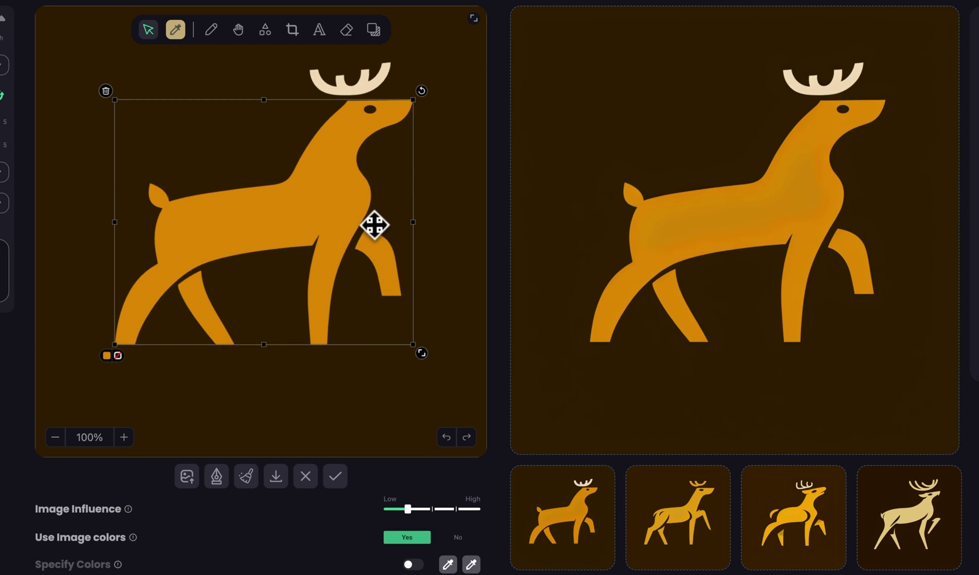
click(465, 290)
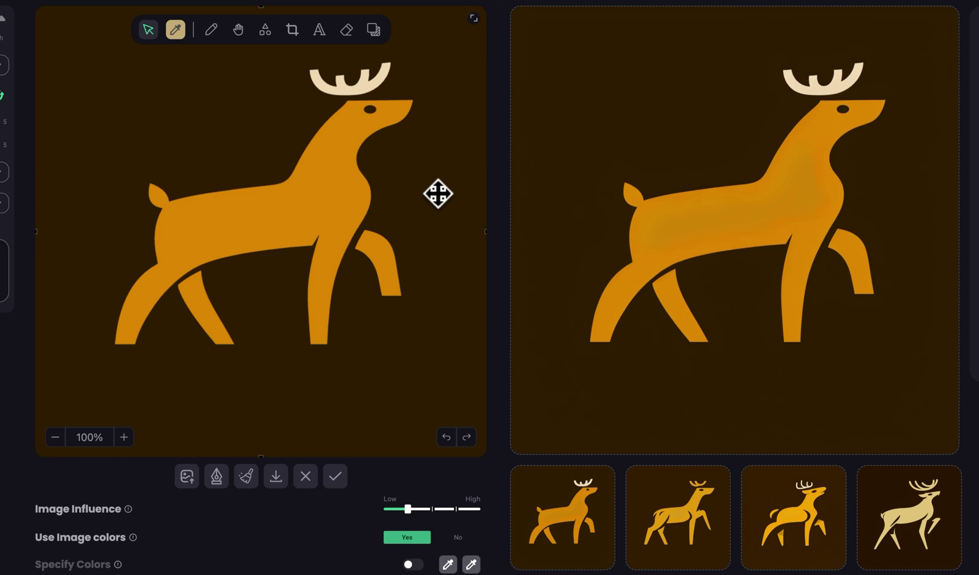
drag(450, 151, 458, 207)
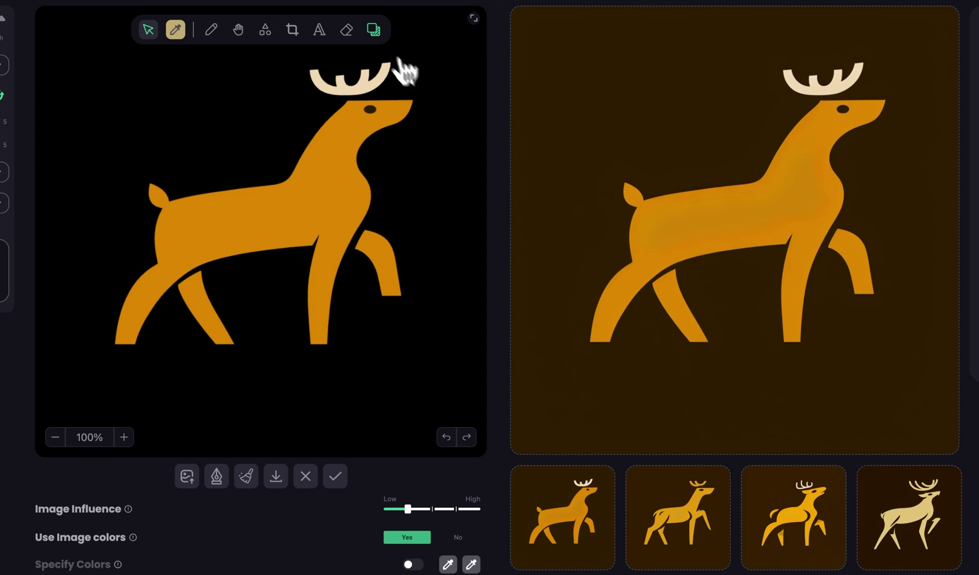
Set the canvas background to black after briefly trying white
click(373, 29)
click(291, 155)
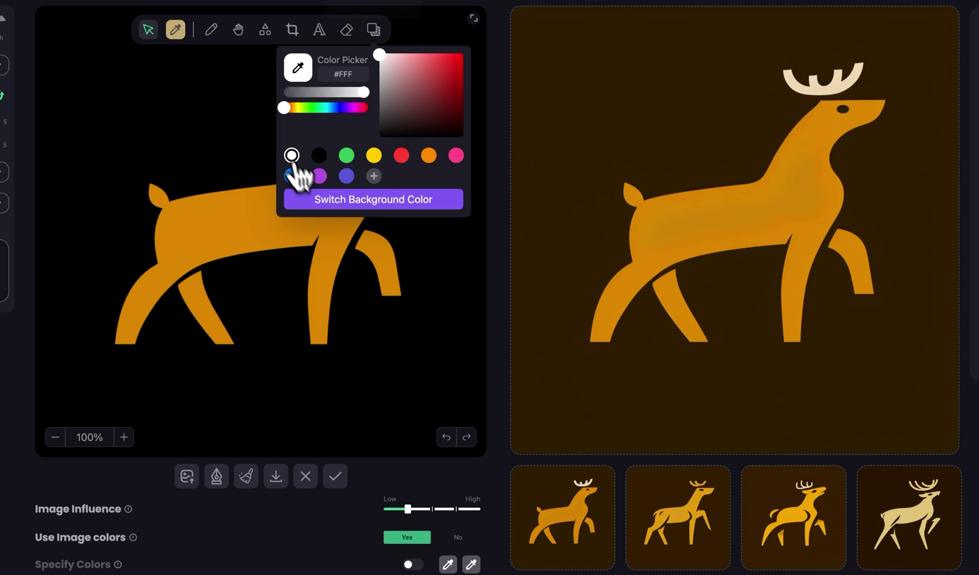
click(322, 199)
click(373, 29)
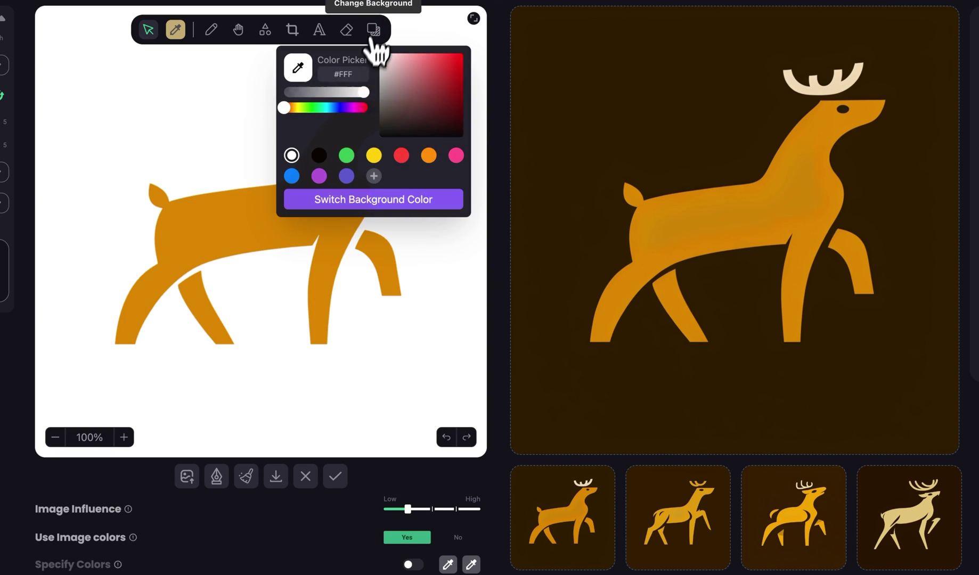
click(318, 155)
click(335, 202)
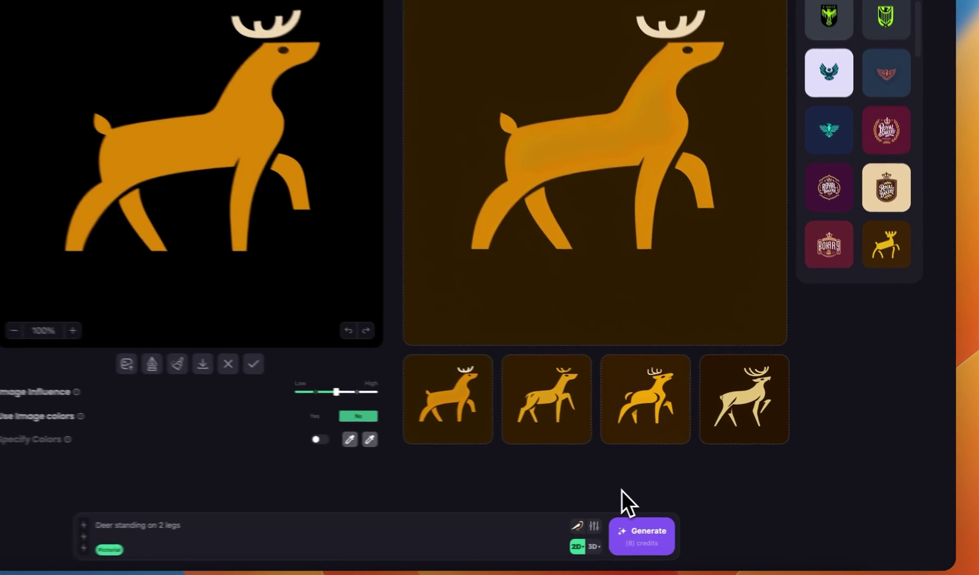
Page through earlier Mascot, Cartoon, Icon/Emoji and gold Pictorial deer results, then close the viewer
click(576, 526)
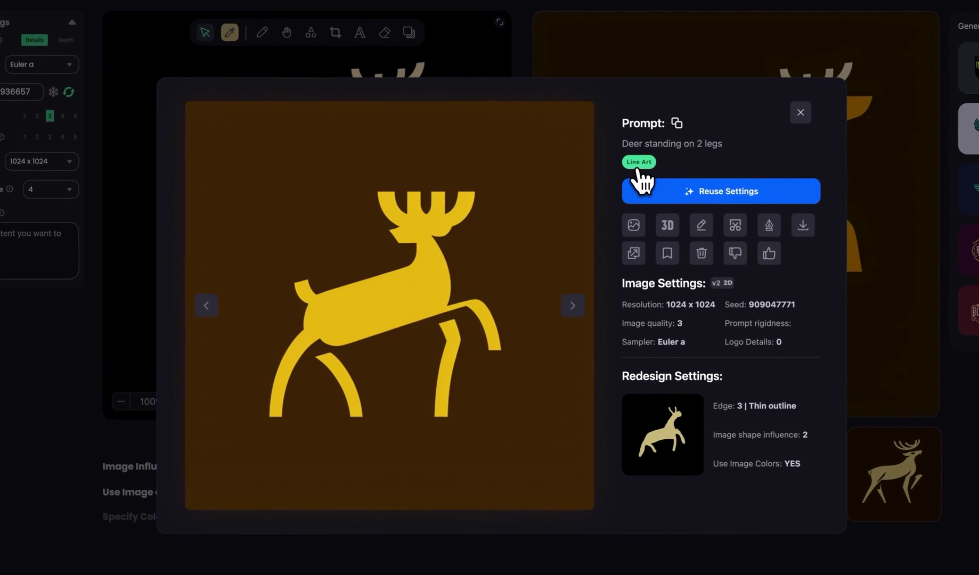
click(576, 311)
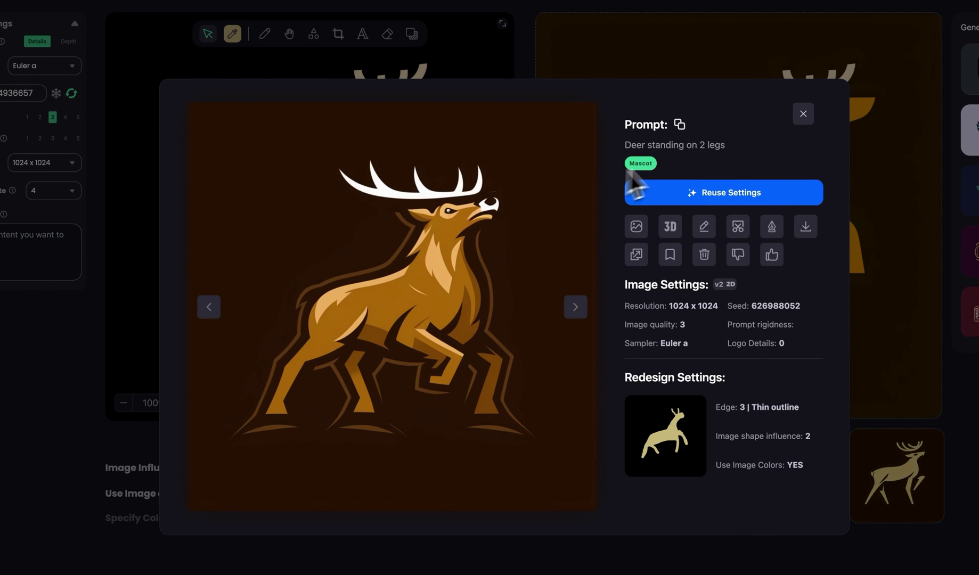
click(575, 308)
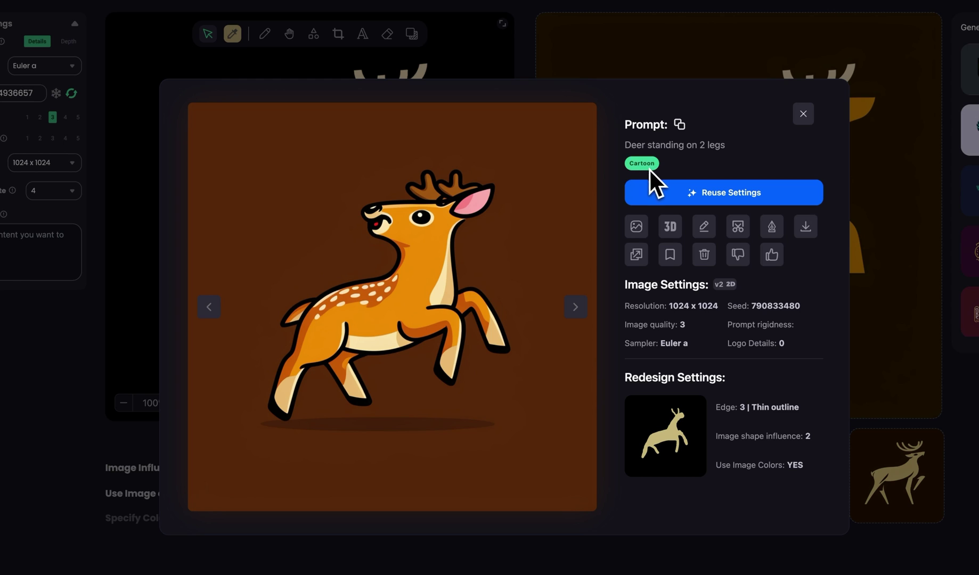
click(584, 307)
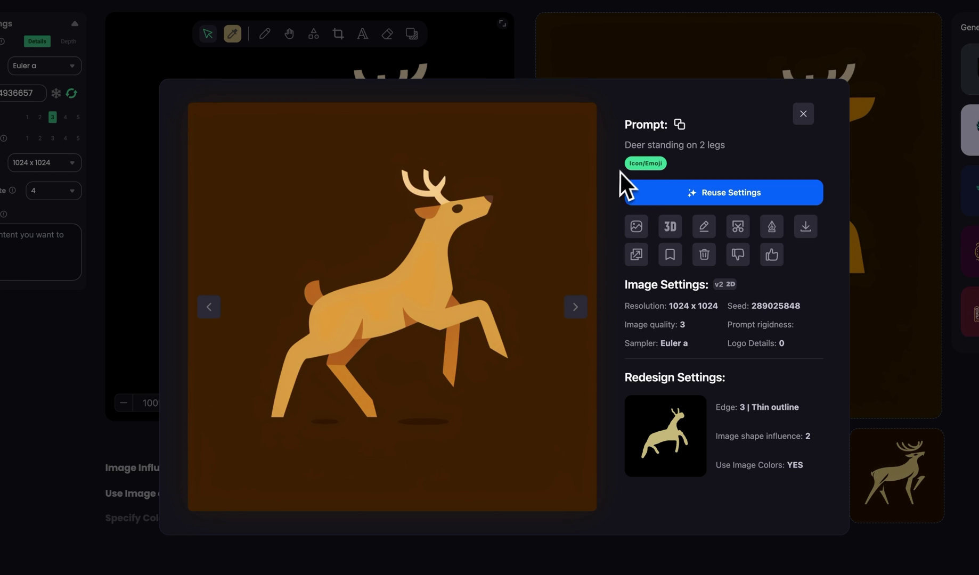
click(576, 307)
click(635, 291)
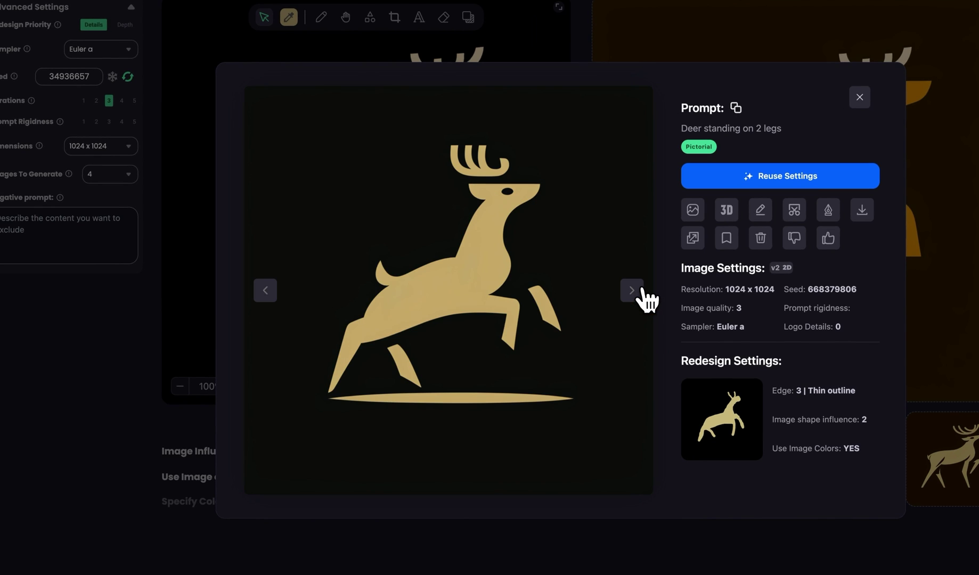
click(633, 291)
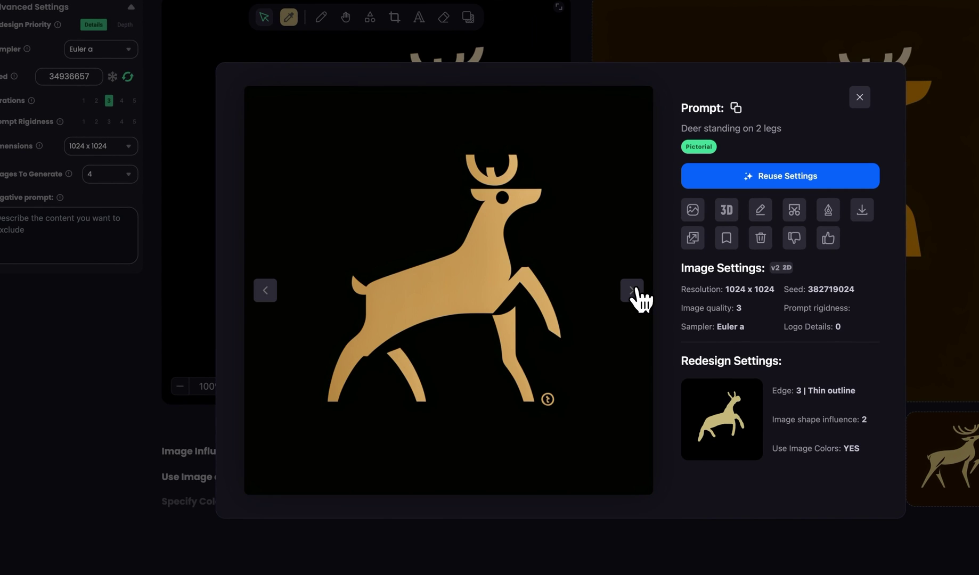
click(632, 292)
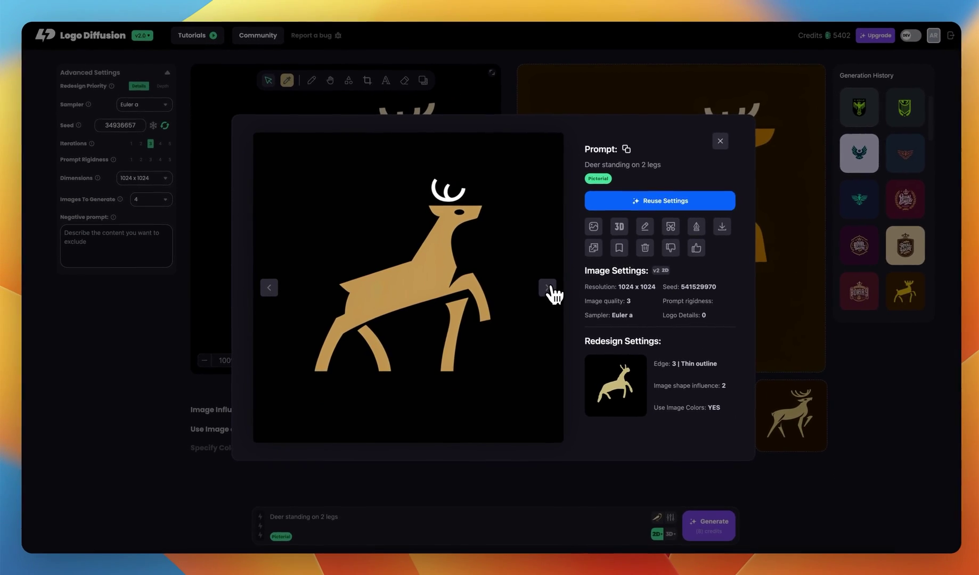
click(900, 425)
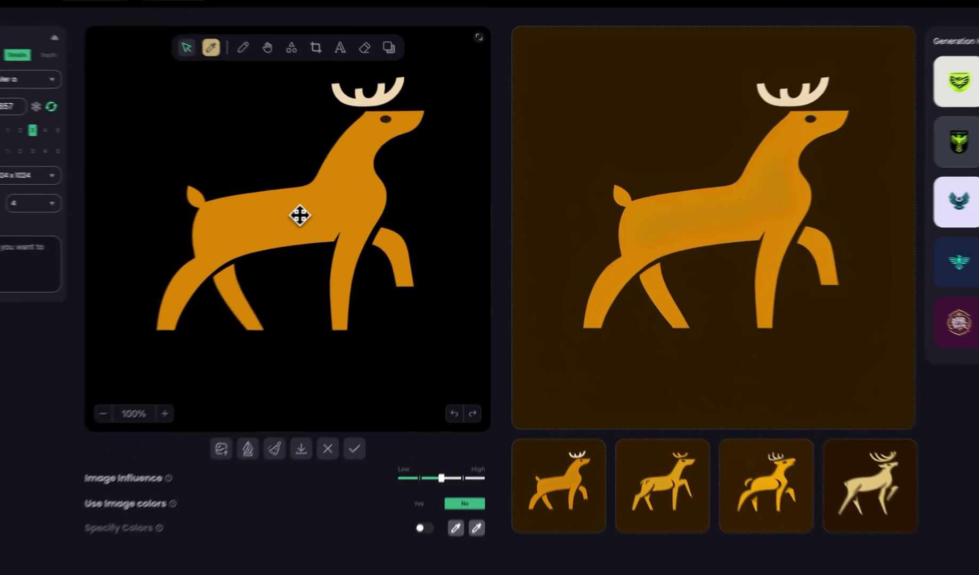
Recolour the deer body from hot pink to a soft pink
click(319, 200)
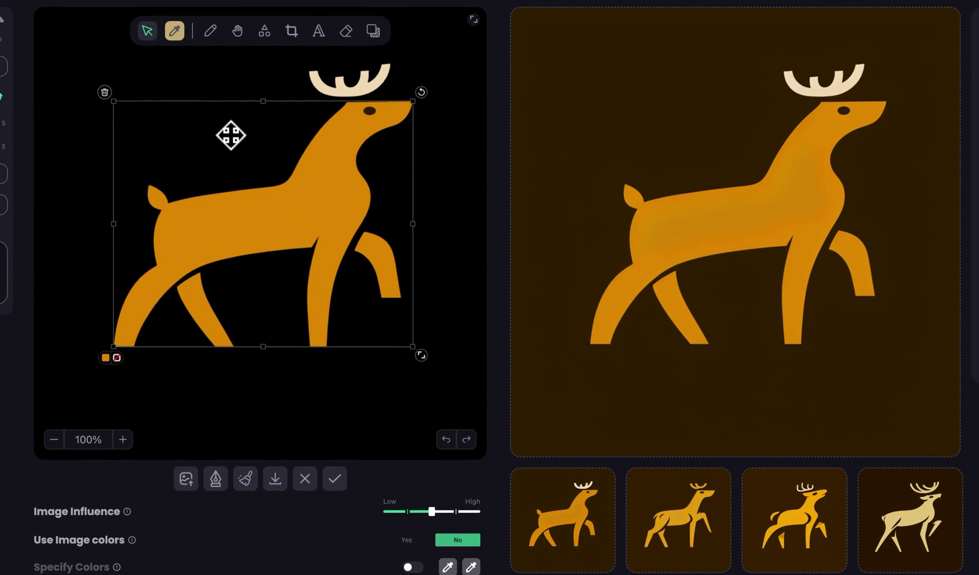
click(20, 326)
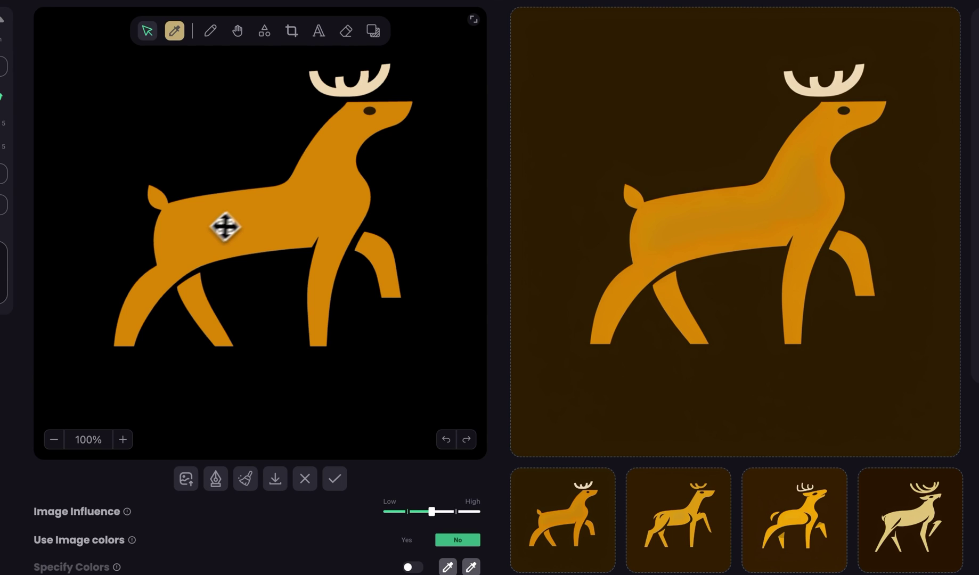
click(248, 220)
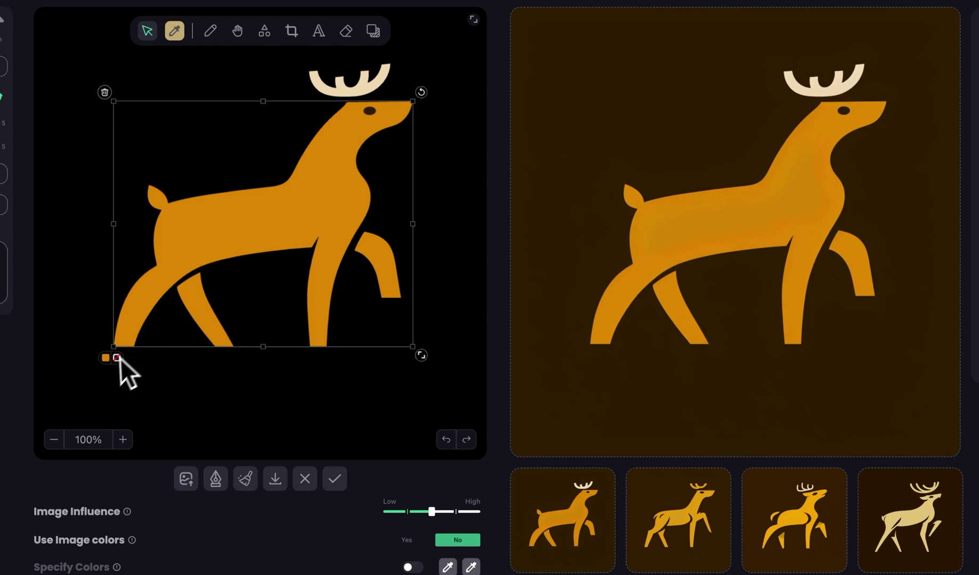
click(105, 358)
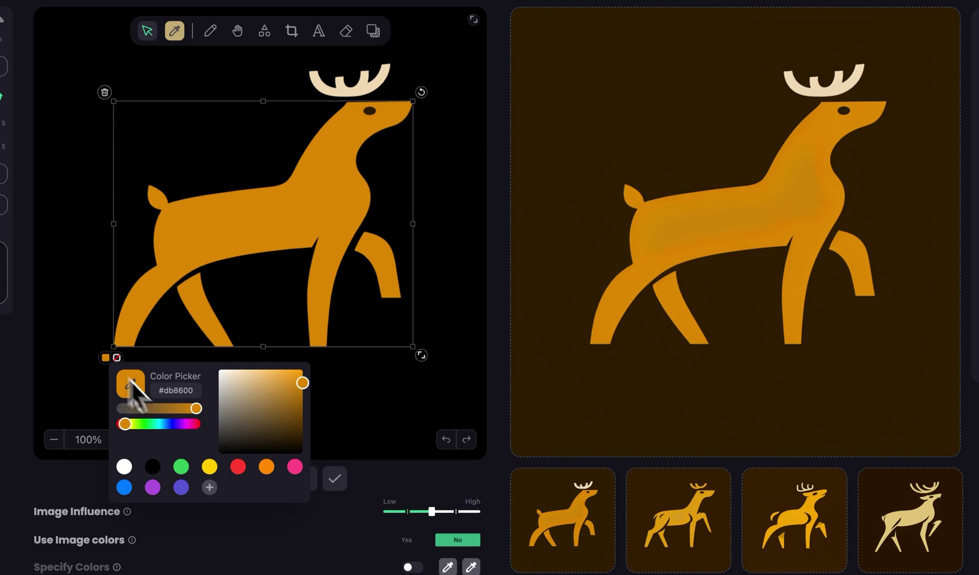
click(294, 470)
drag(258, 391, 255, 377)
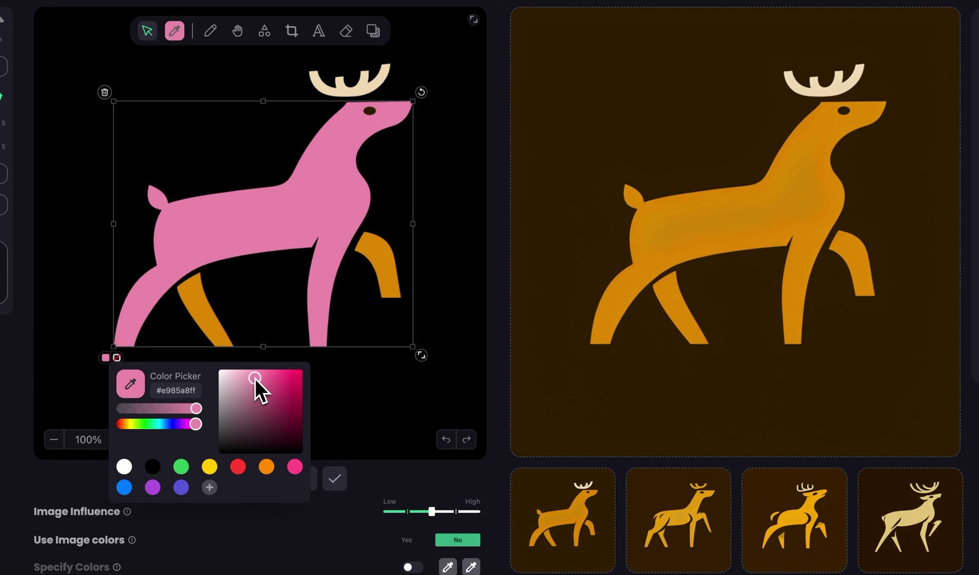
Eyedrop the pink body colour onto the orange front and back legs
click(381, 254)
click(349, 311)
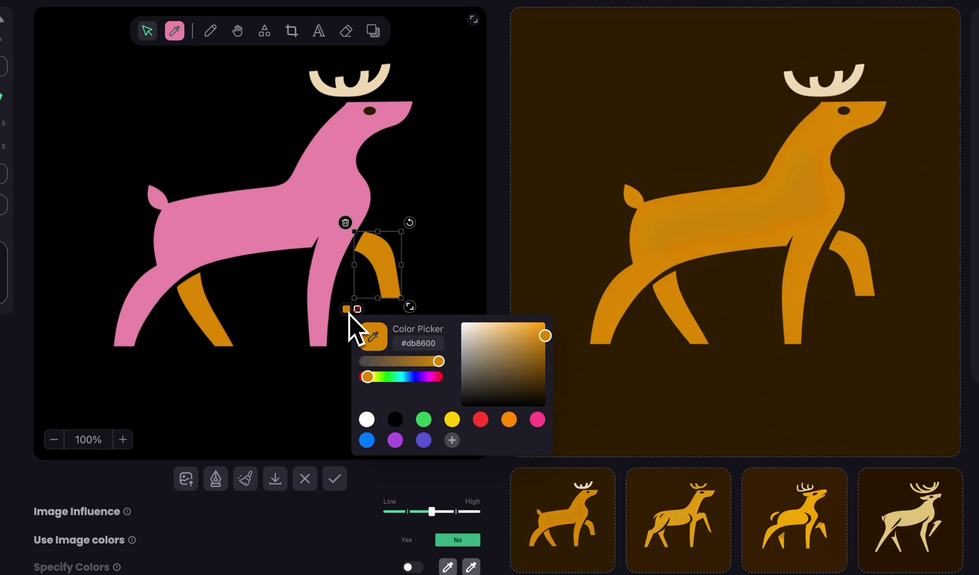
click(368, 340)
click(289, 230)
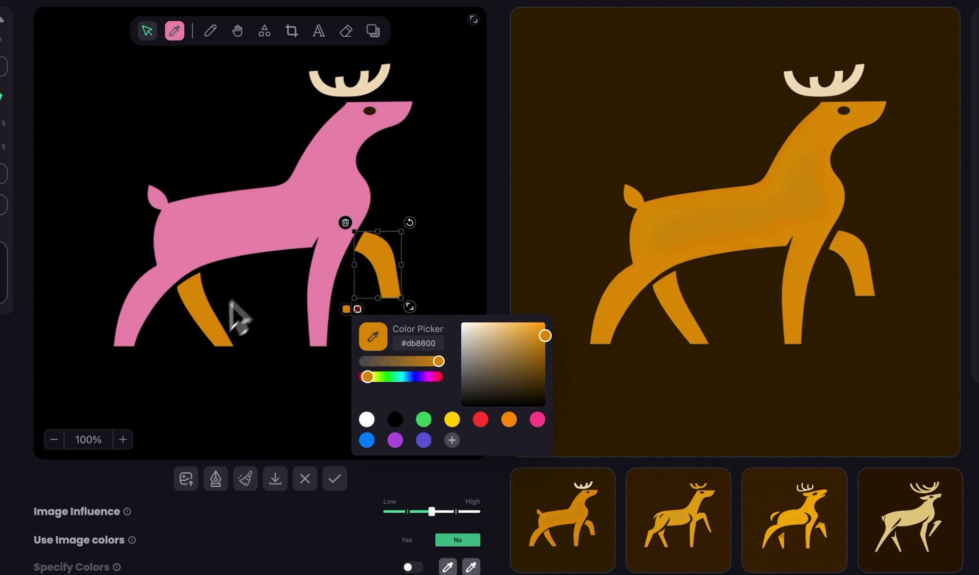
click(199, 320)
click(169, 358)
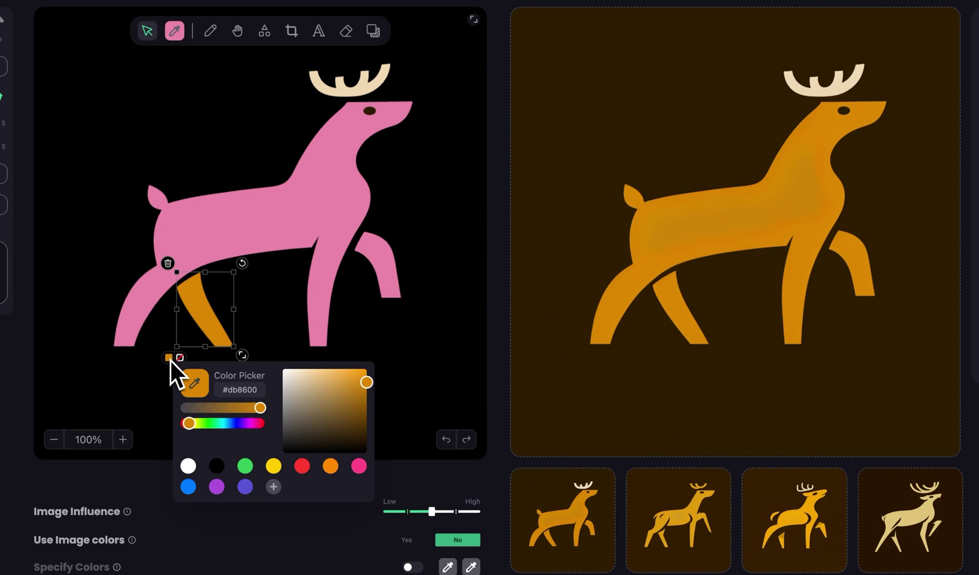
click(194, 383)
click(250, 242)
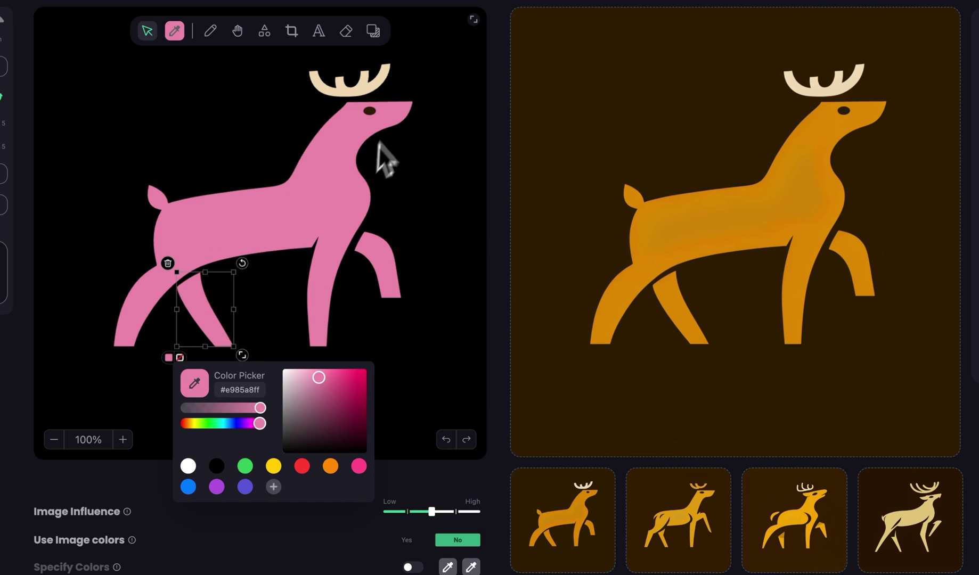
Change the sketch background to dark navy blue #15355a
click(373, 33)
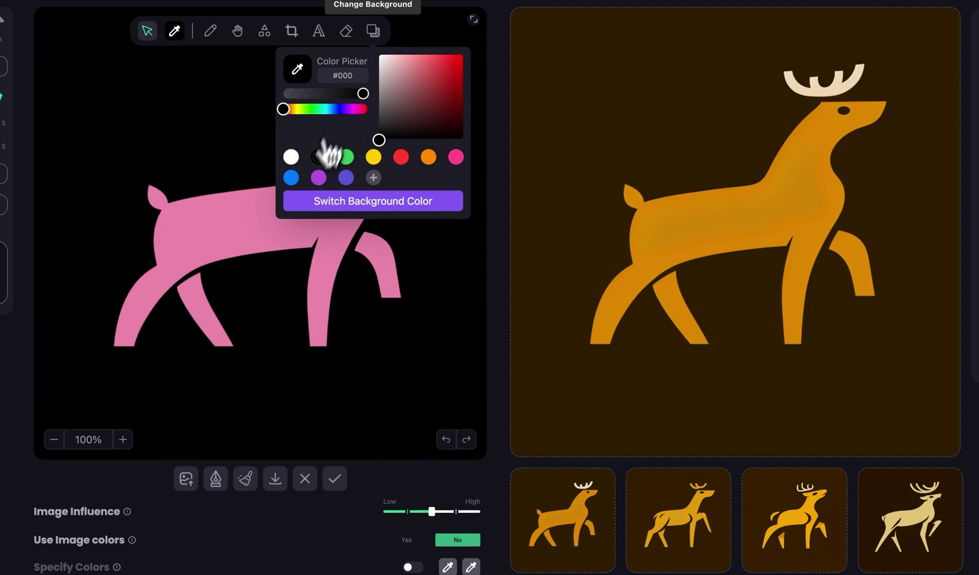
click(291, 177)
mouse_move(431, 96)
mouse_down()
mouse_move(437, 88)
mouse_move(444, 111)
mouse_up()
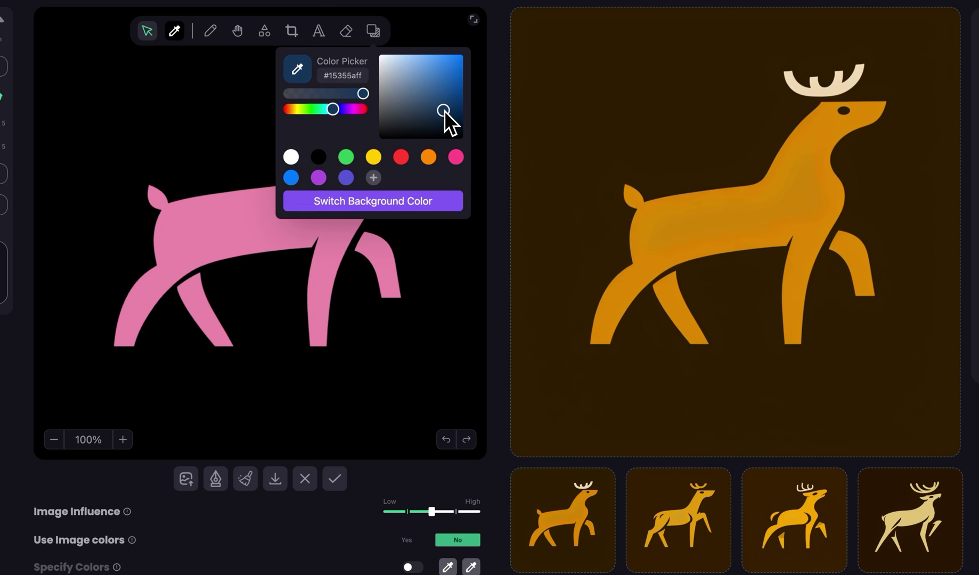
click(419, 205)
Open and close the eye shape's colour picker, then set Use Image colors to Yes
click(370, 111)
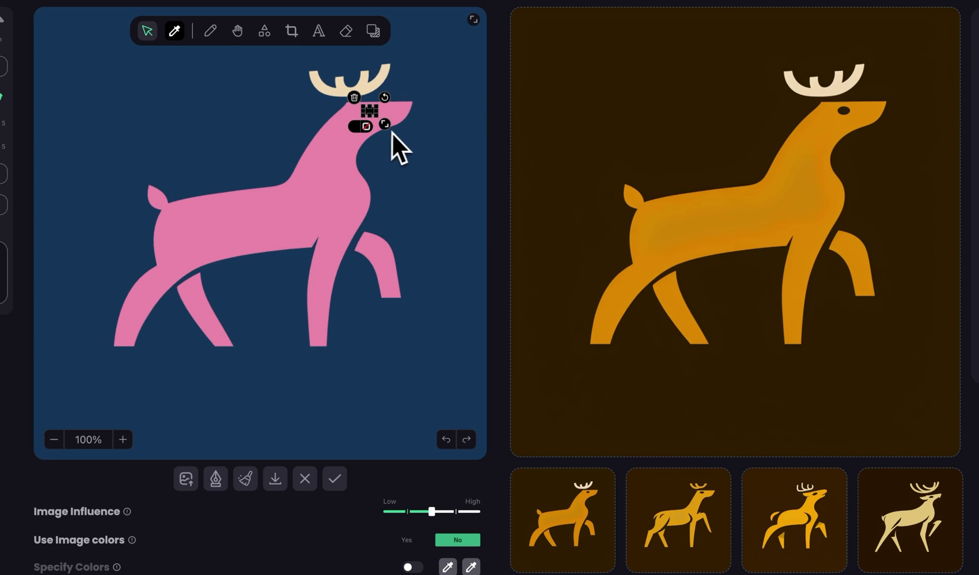
click(353, 127)
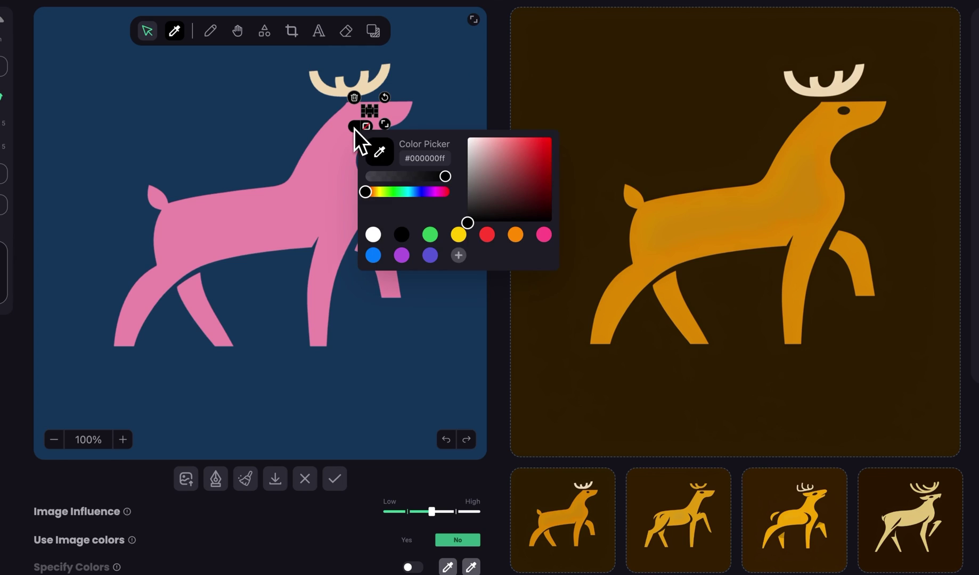
click(379, 152)
click(294, 126)
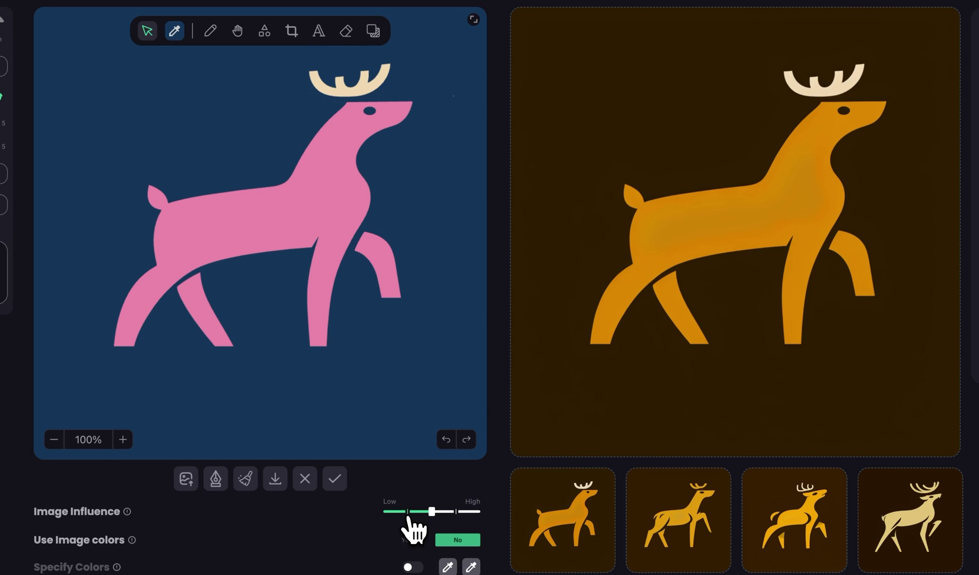
click(409, 540)
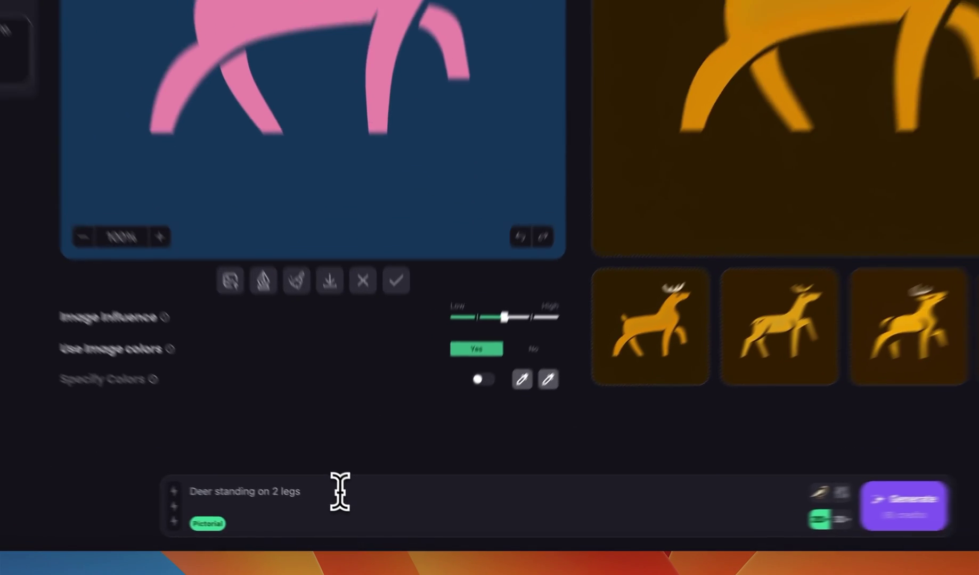
Append ', made of fuzzy cotton candy' to the prompt, choose the 3D style, and generate four 3D deer
click(371, 515)
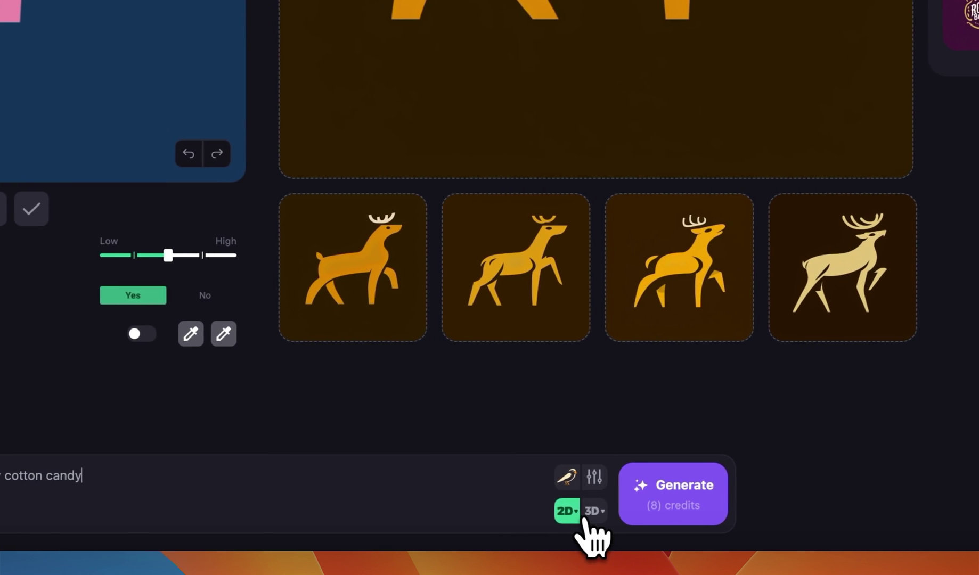
click(960, 511)
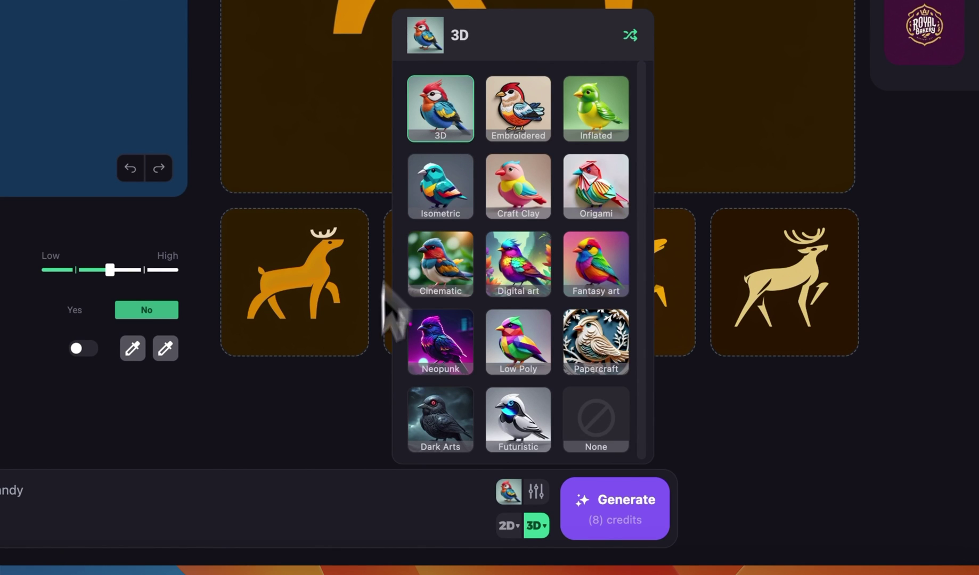
click(368, 413)
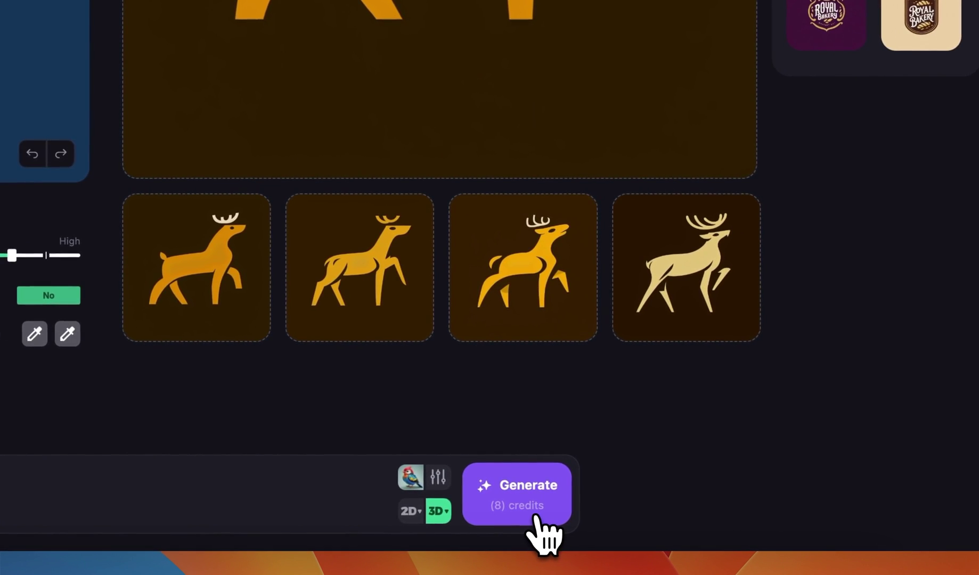
click(714, 541)
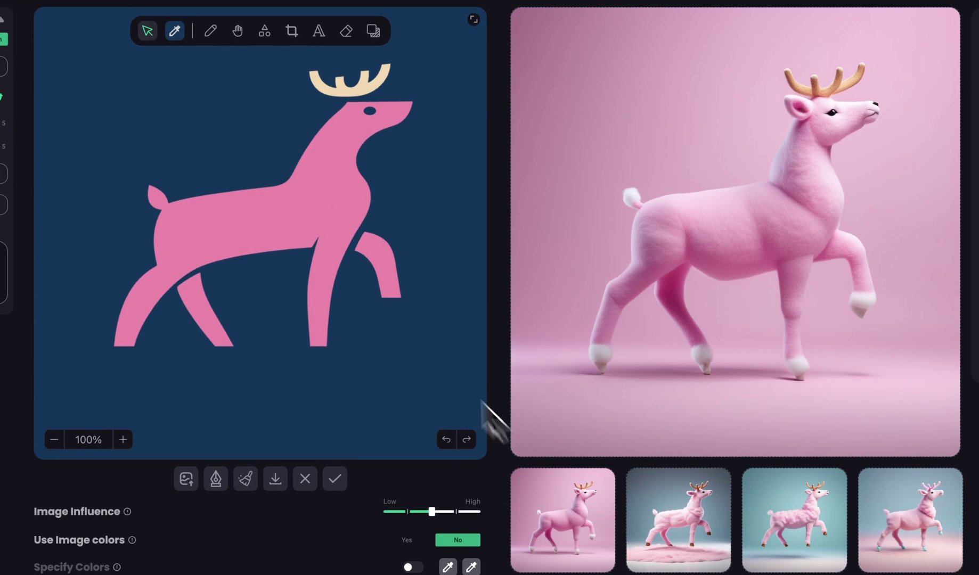
Preview the teal-background fuzzy deer, begin a negative prompt 'hov', and collapse then re-expand Advanced Settings
click(804, 519)
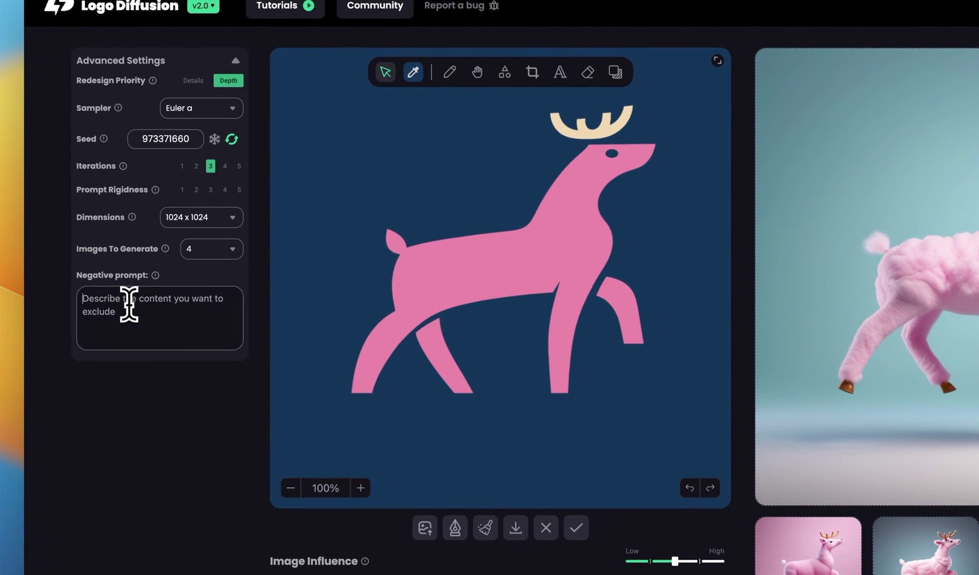
click(128, 305)
text(hovering)
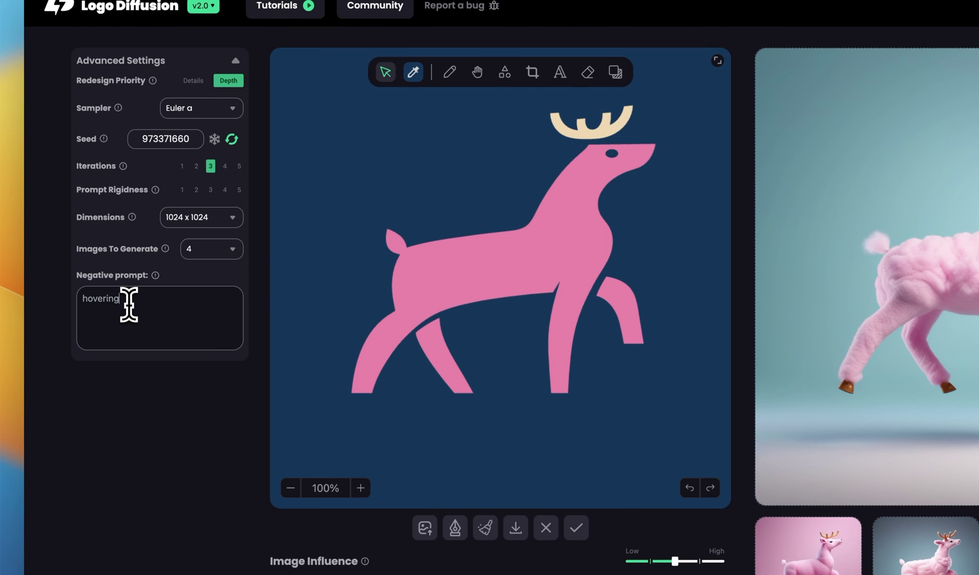
click(115, 64)
click(113, 63)
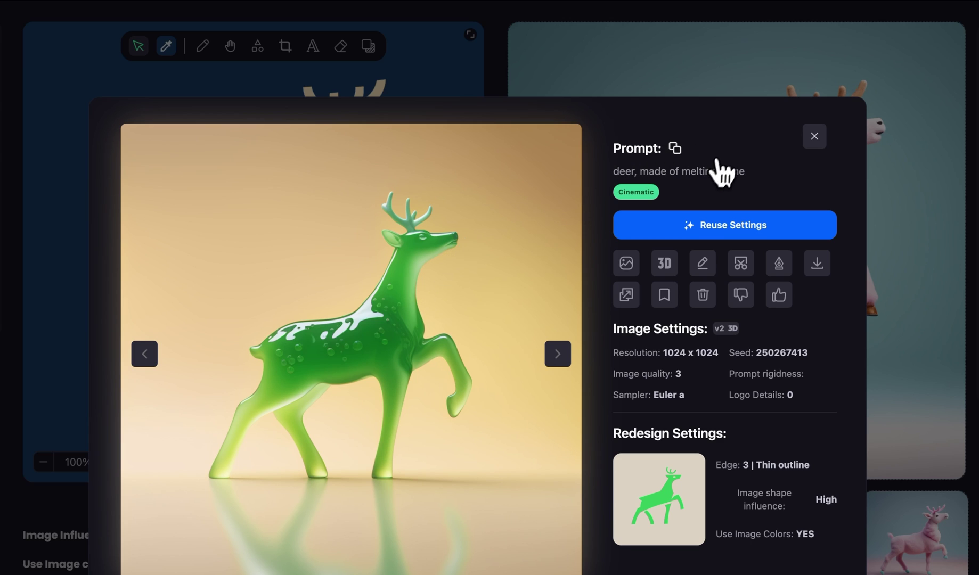
Step through past generations to the golden geometric deer, then bring up the style choices
click(559, 353)
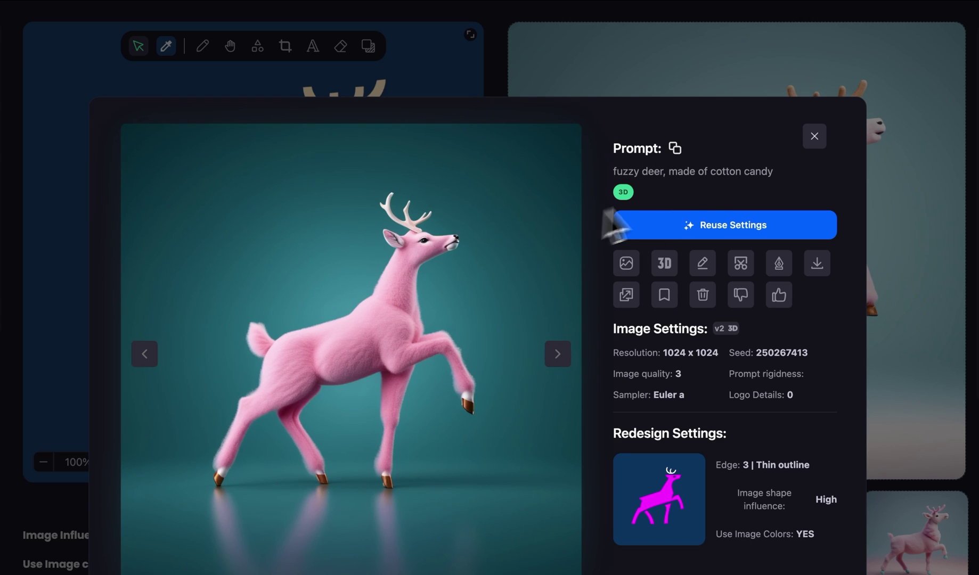
click(568, 355)
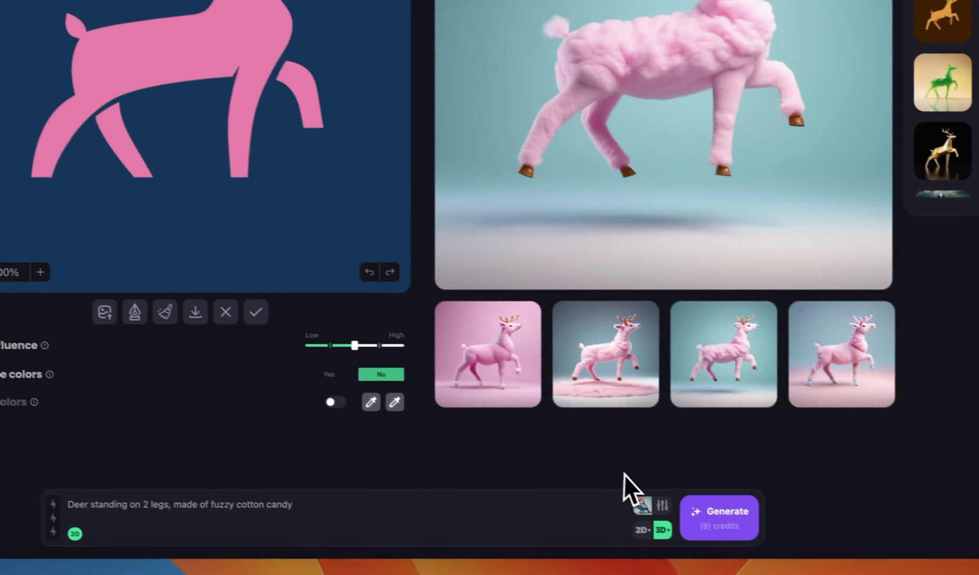
click(643, 504)
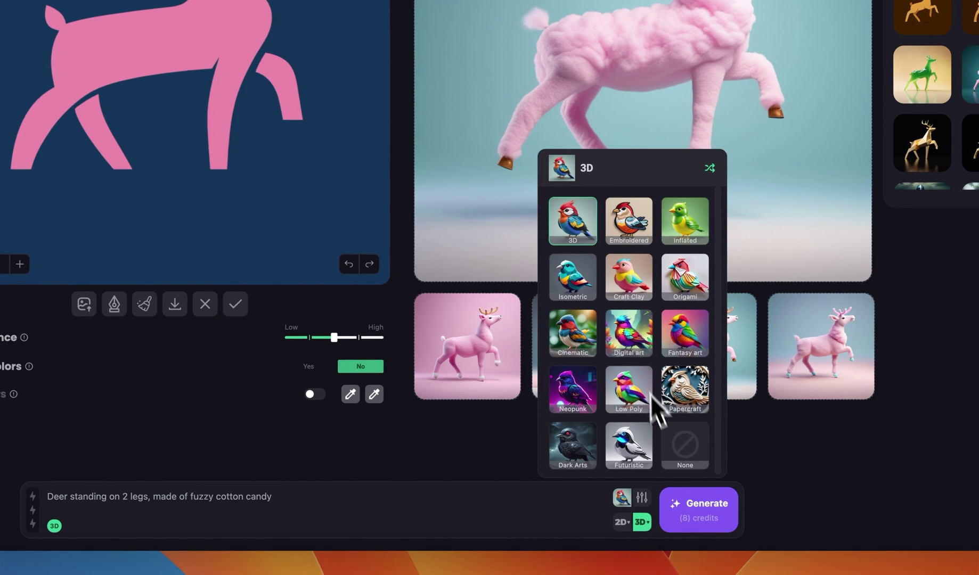
Change the generation style from 3D to None and dismiss the style picker
click(674, 447)
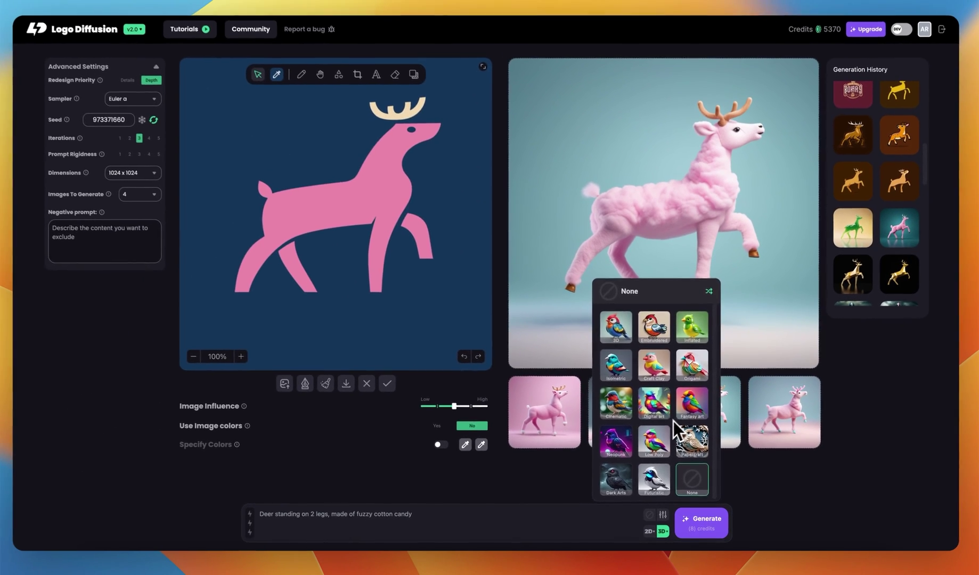
click(383, 413)
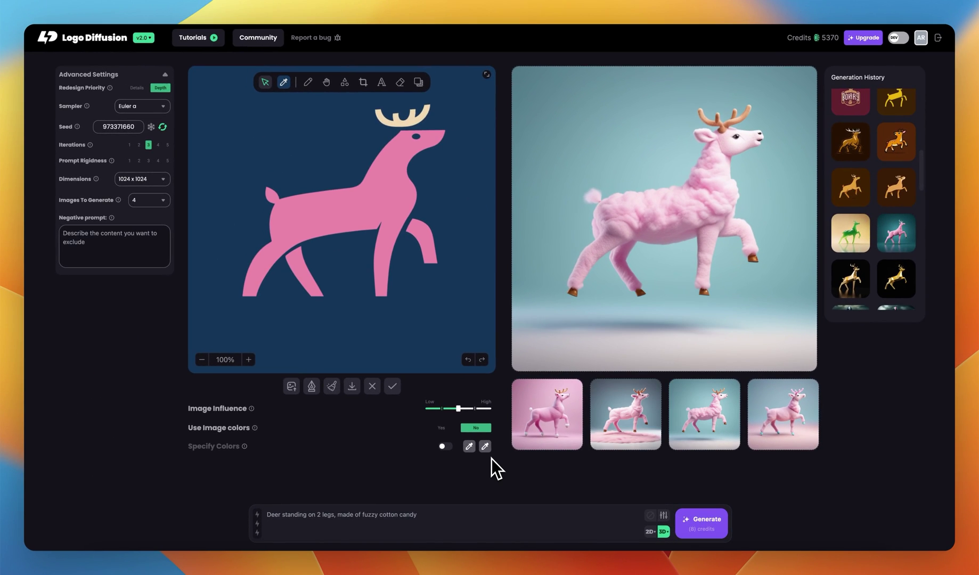